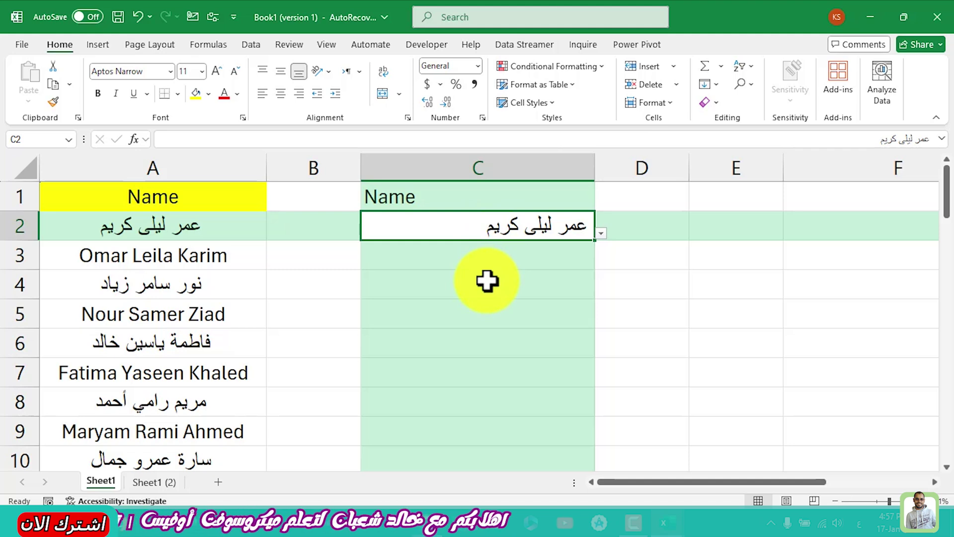
Browse C2's name dropdown, then fill C2 with a suggested name through AutoComplete
{"action": "left_click", "coordinate": [601, 233]}
{"action": "scroll", "coordinate": [603, 302], "scroll_direction": "down", "scroll_amount": 3}
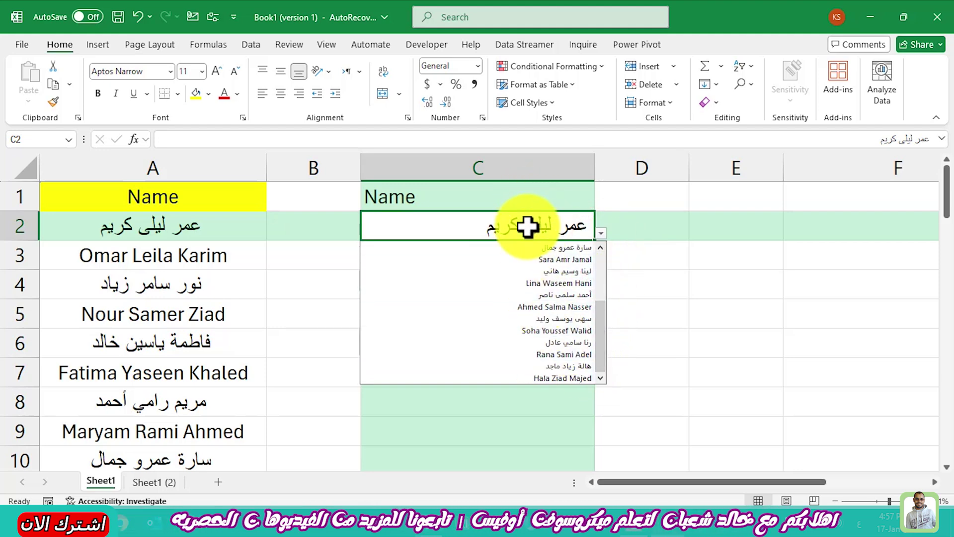
{"action": "left_click", "coordinate": [473, 217]}
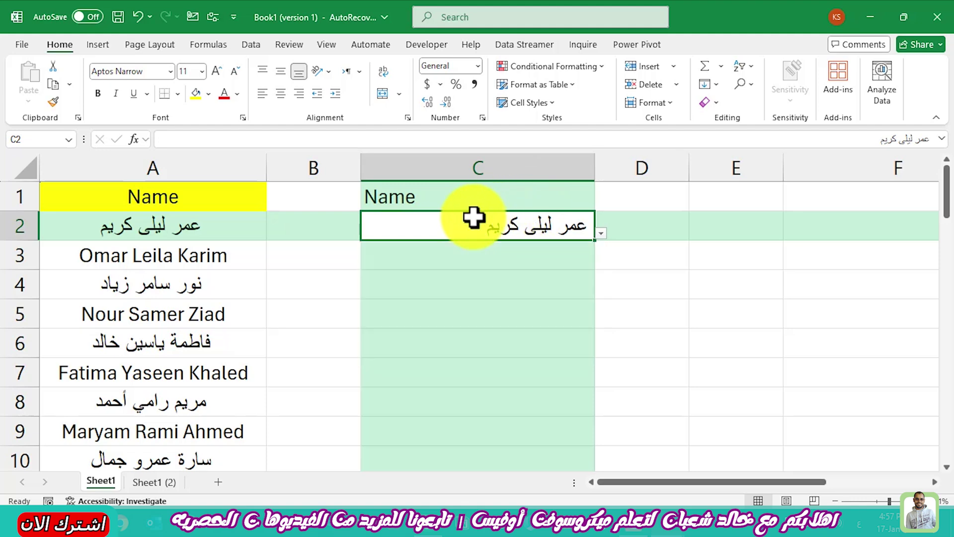
{"action": "type", "text": "عم"}
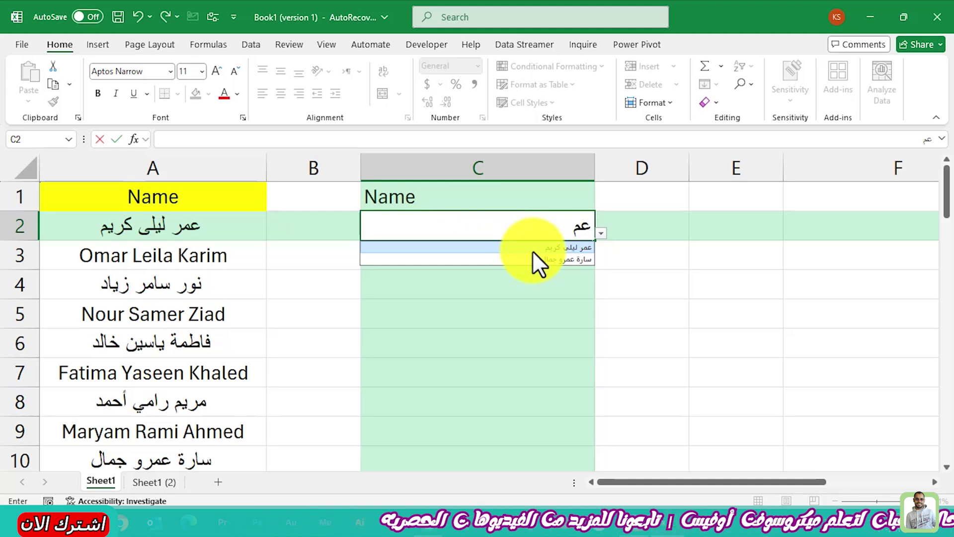
{"action": "left_click", "coordinate": [498, 316]}
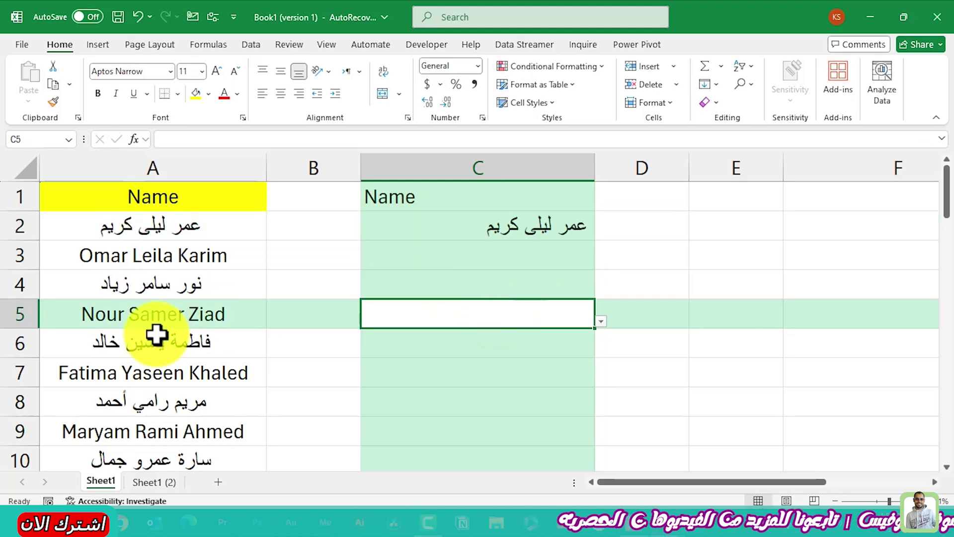
Jump to the end of the names in column A, then undo back to C2
{"action": "left_click", "coordinate": [156, 334]}
{"action": "key", "text": "ctrl+Down"}
{"action": "key", "text": "Down"}
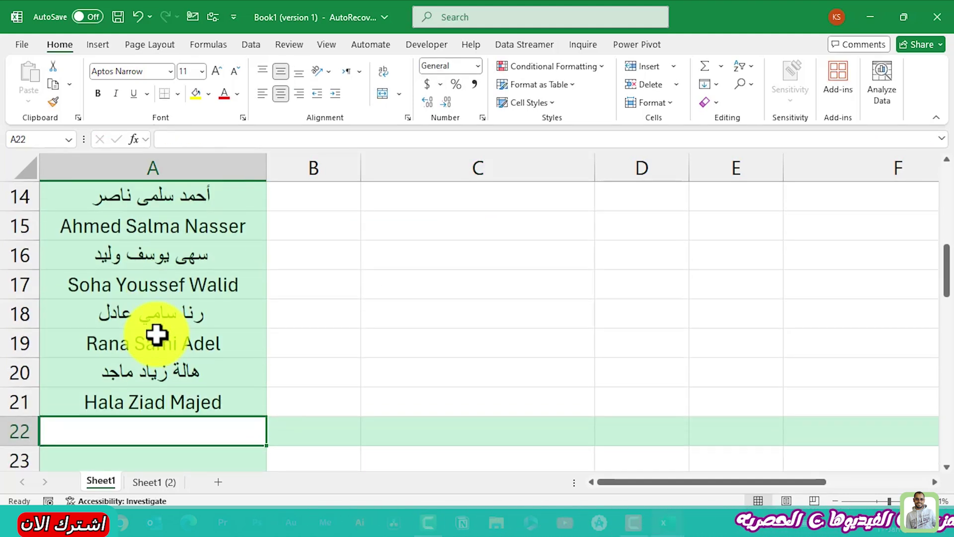
{"action": "key", "text": "ctrl+z"}
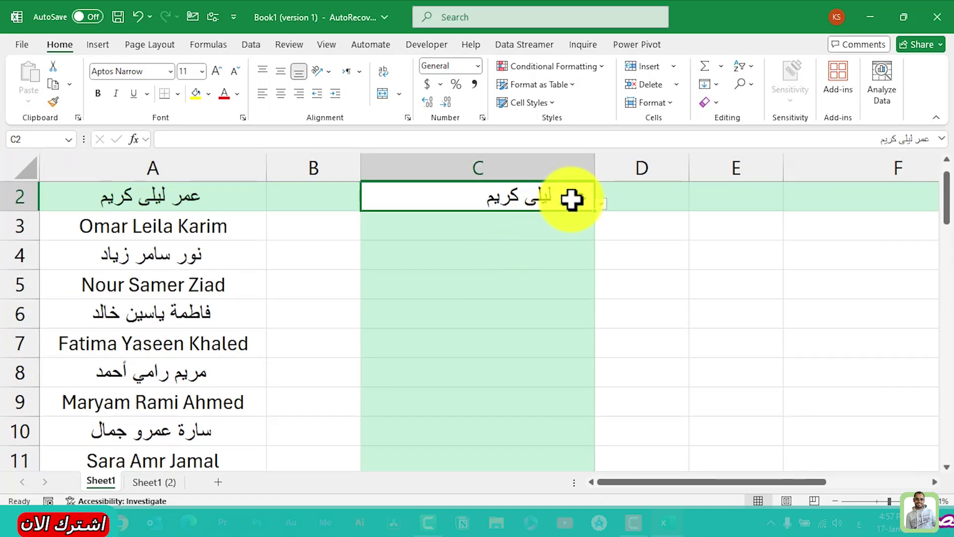
Reopen C2's dropdown, then move on to the Sheet1 (2) worksheet
{"action": "scroll", "coordinate": [539, 190], "scroll_direction": "up", "scroll_amount": 1}
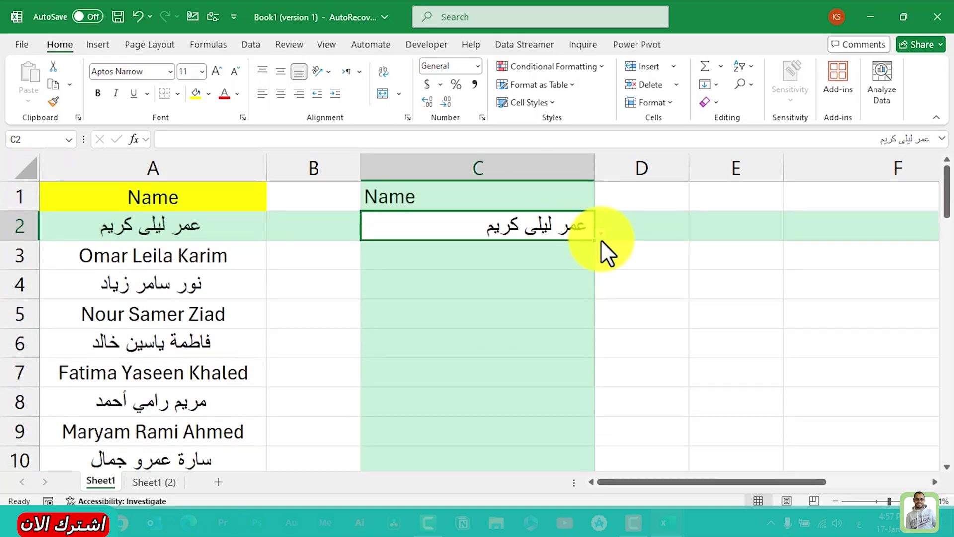
{"action": "left_click", "coordinate": [601, 237]}
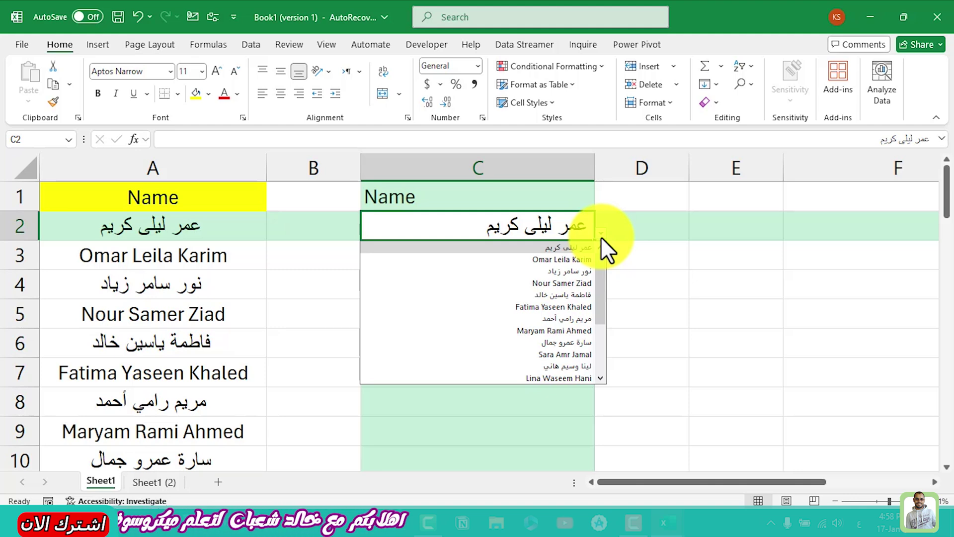
{"action": "key", "text": "ctrl+Page_Down"}
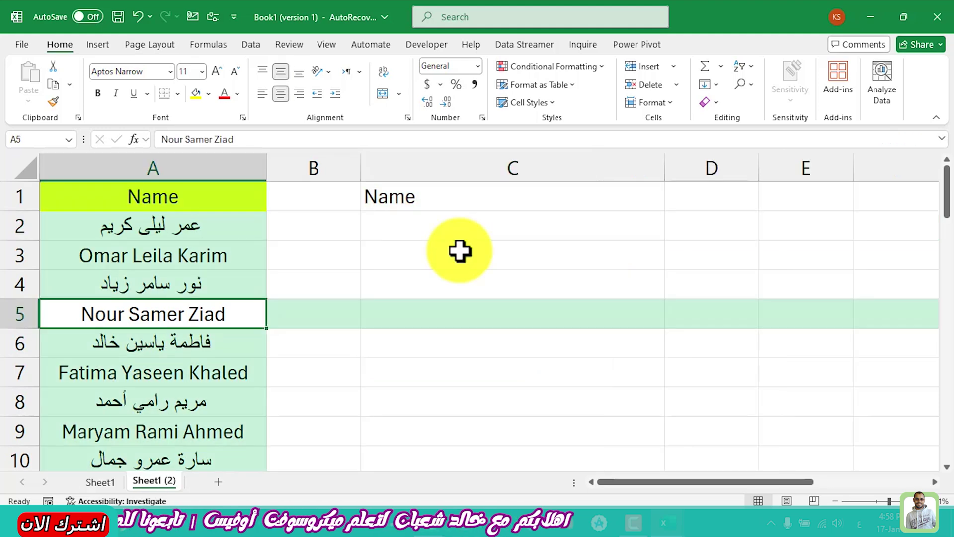
Select the range C2:C8 in the empty Name column
{"action": "left_click", "coordinate": [470, 222]}
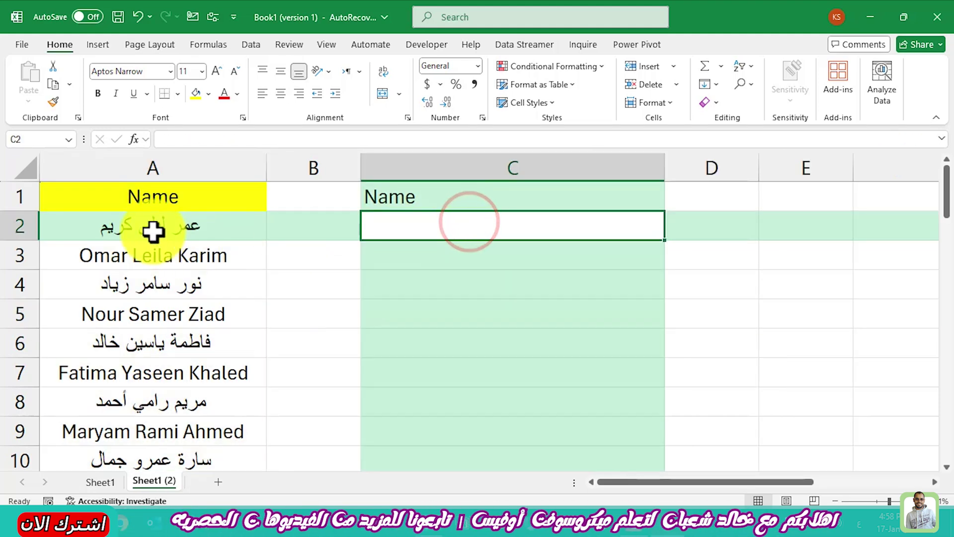
{"action": "left_click_drag", "start_coordinate": [153, 230], "coordinate": [160, 355]}
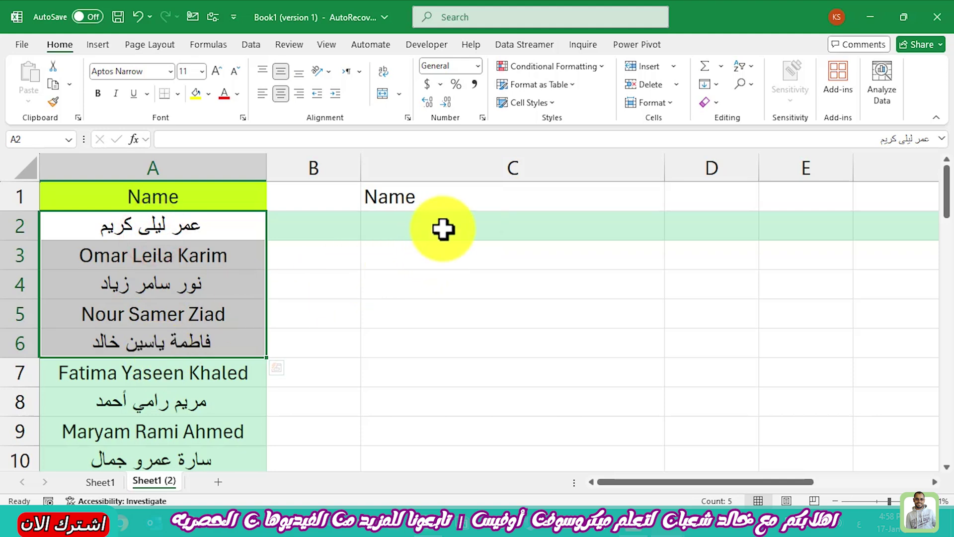
{"action": "left_click", "coordinate": [463, 220]}
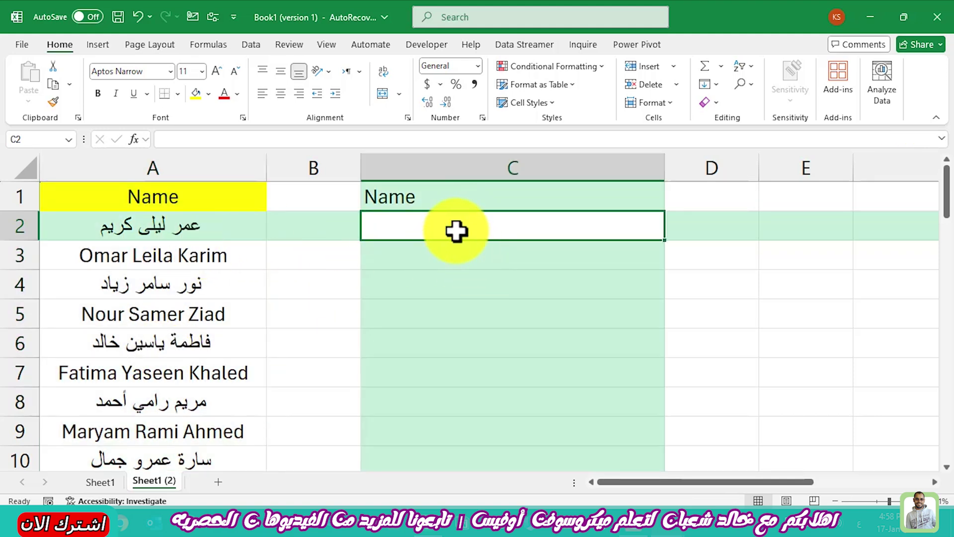
{"action": "left_click_drag", "start_coordinate": [456, 229], "coordinate": [438, 407]}
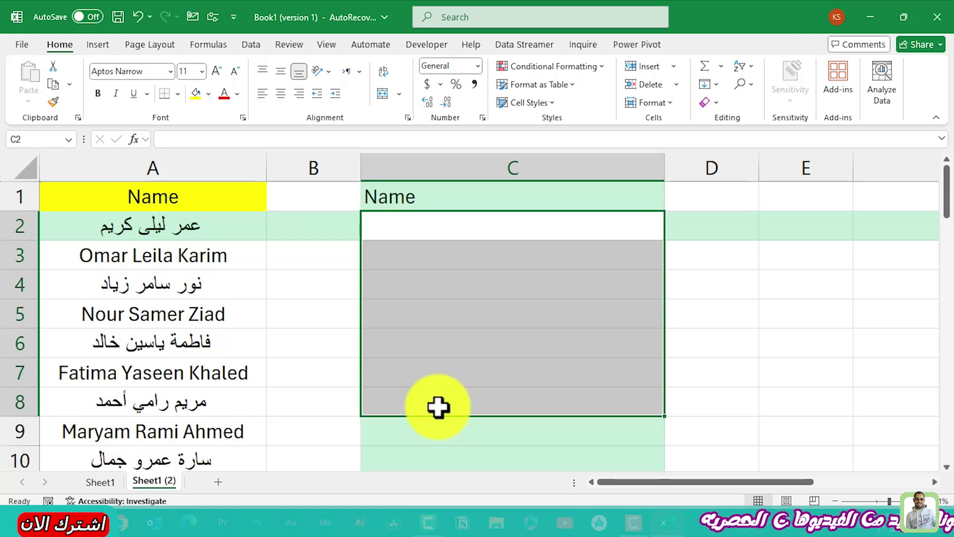
Apply List data validation to C2:C8, using the names in column A (A2:A21) as the source
{"action": "left_click", "coordinate": [248, 43]}
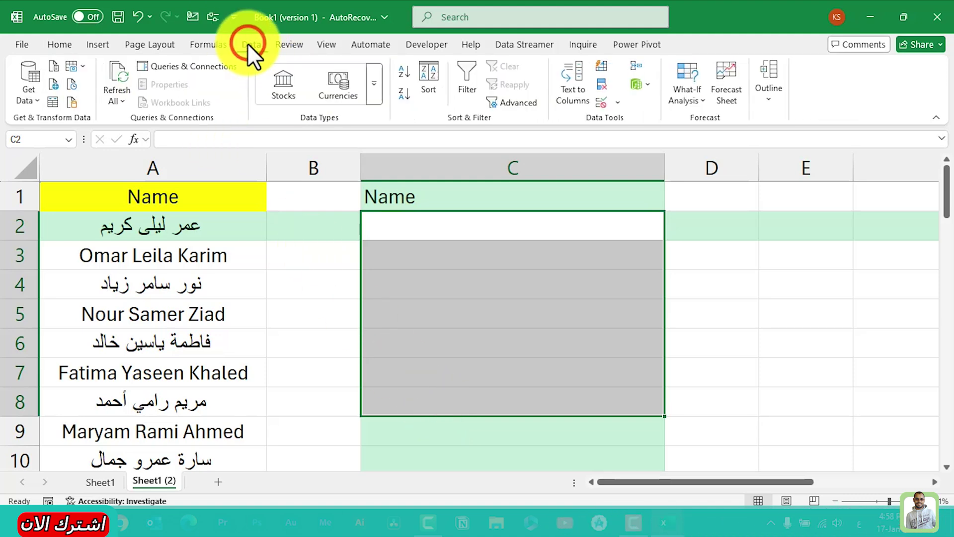
{"action": "left_click", "coordinate": [617, 104]}
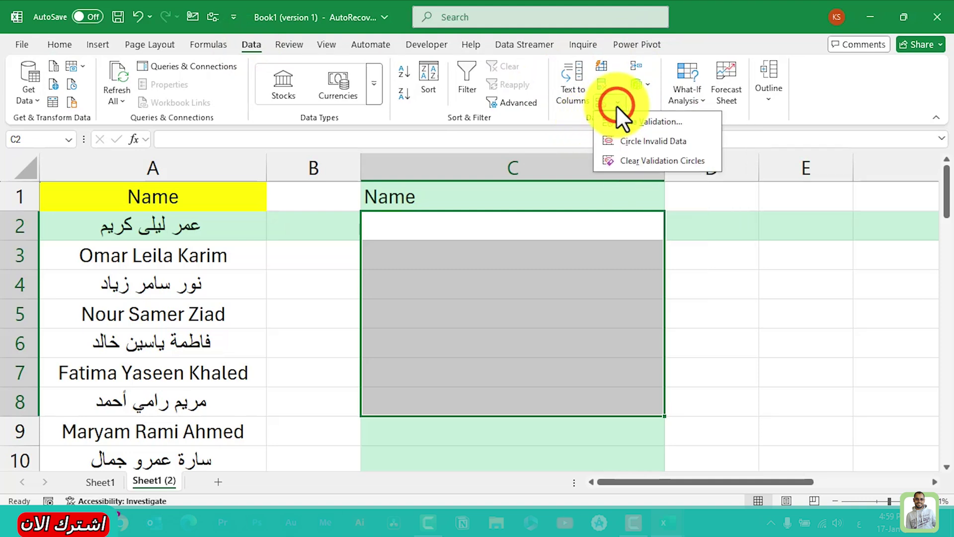
{"action": "left_click", "coordinate": [640, 122]}
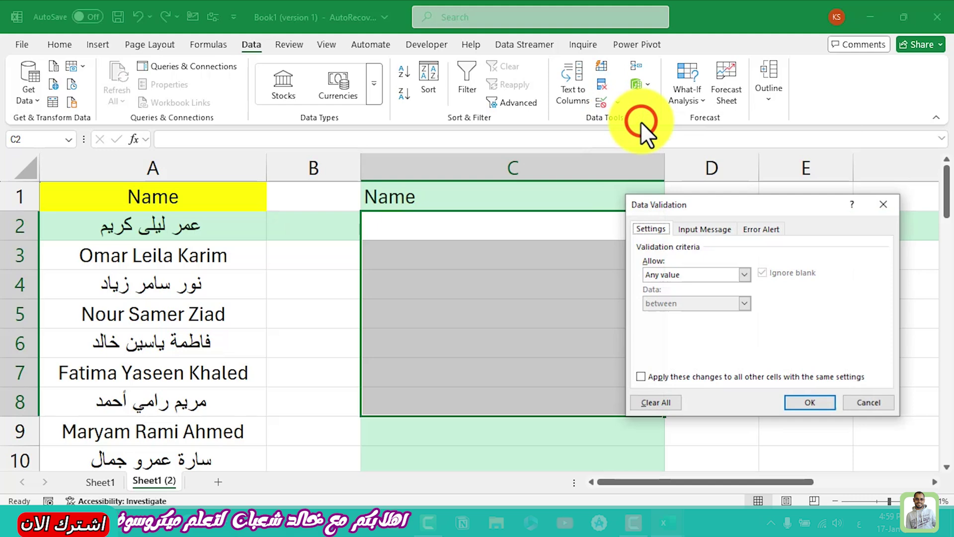
{"action": "left_click", "coordinate": [661, 275]}
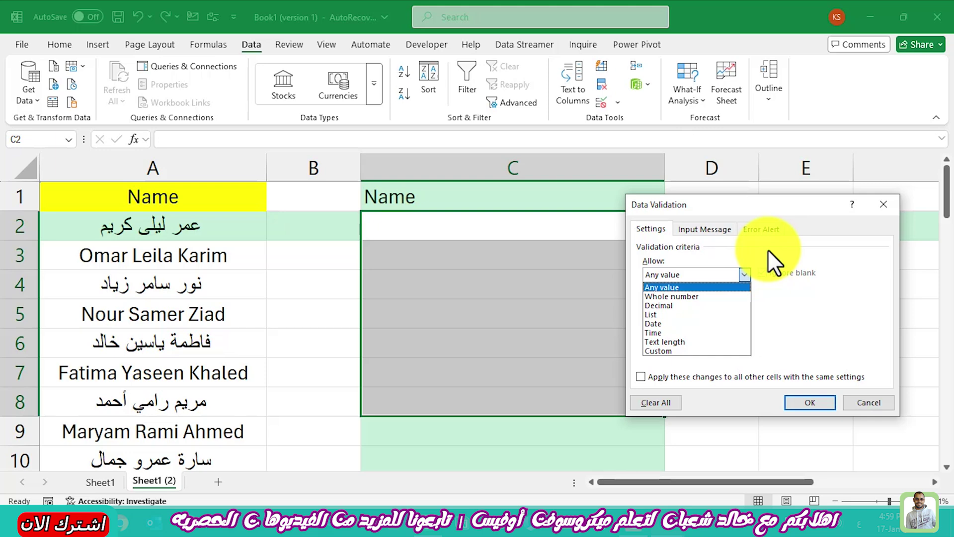
{"action": "left_click", "coordinate": [649, 315]}
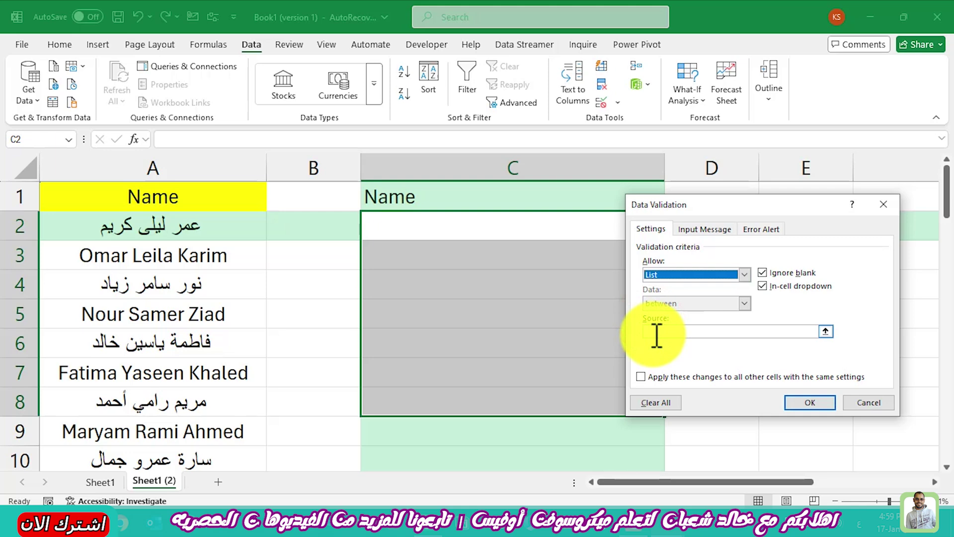
{"action": "left_click", "coordinate": [657, 336]}
{"action": "left_click", "coordinate": [155, 273]}
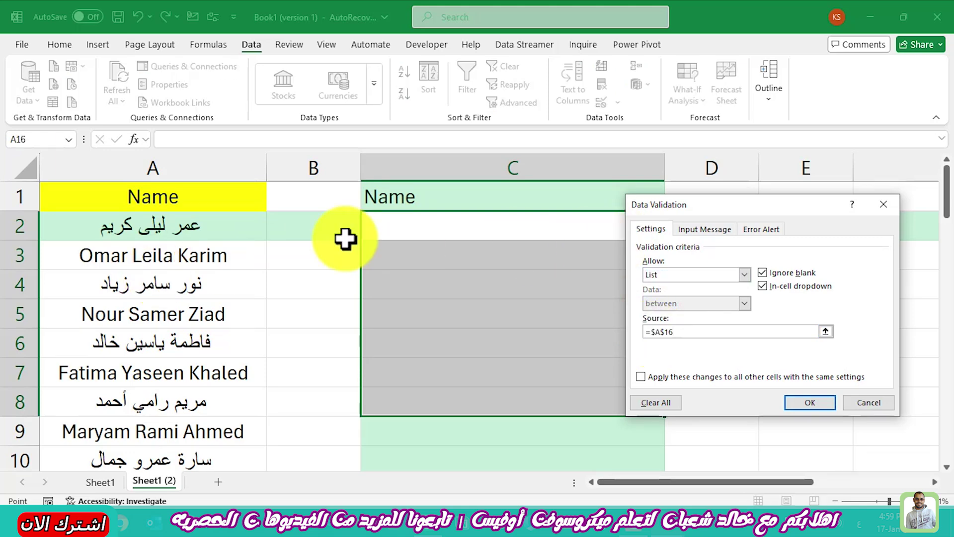
{"action": "left_click_drag", "start_coordinate": [162, 227], "coordinate": [135, 474]}
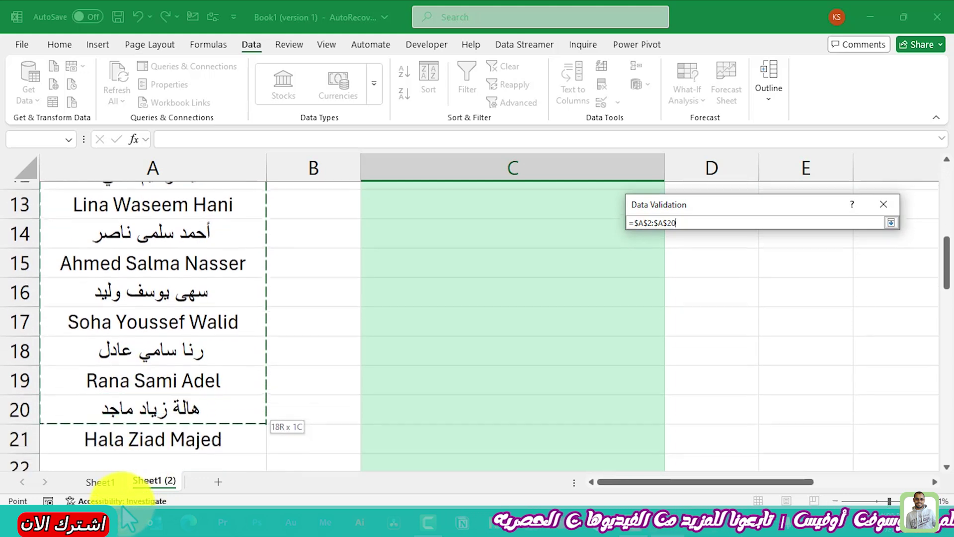
{"action": "left_click_drag", "start_coordinate": [135, 473], "coordinate": [135, 466]}
{"action": "left_click", "coordinate": [811, 403]}
{"action": "left_click", "coordinate": [508, 283]}
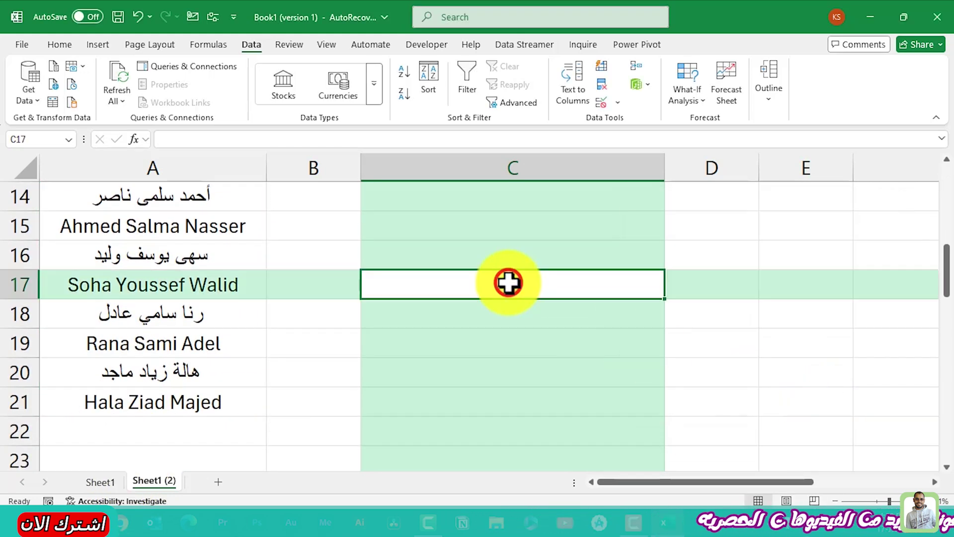
{"action": "scroll", "coordinate": [509, 284], "scroll_direction": "up", "scroll_amount": 5}
{"action": "left_click", "coordinate": [453, 223]}
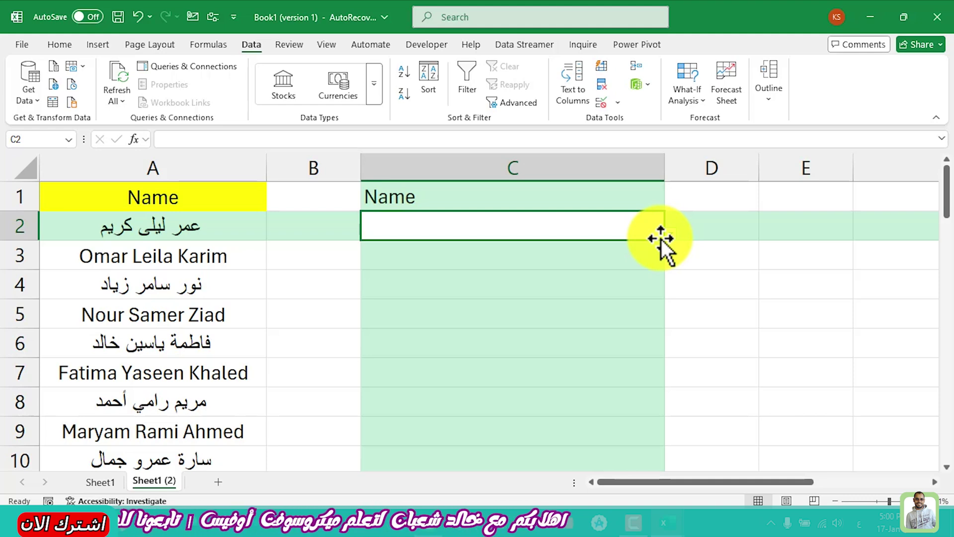
{"action": "left_click", "coordinate": [614, 237]}
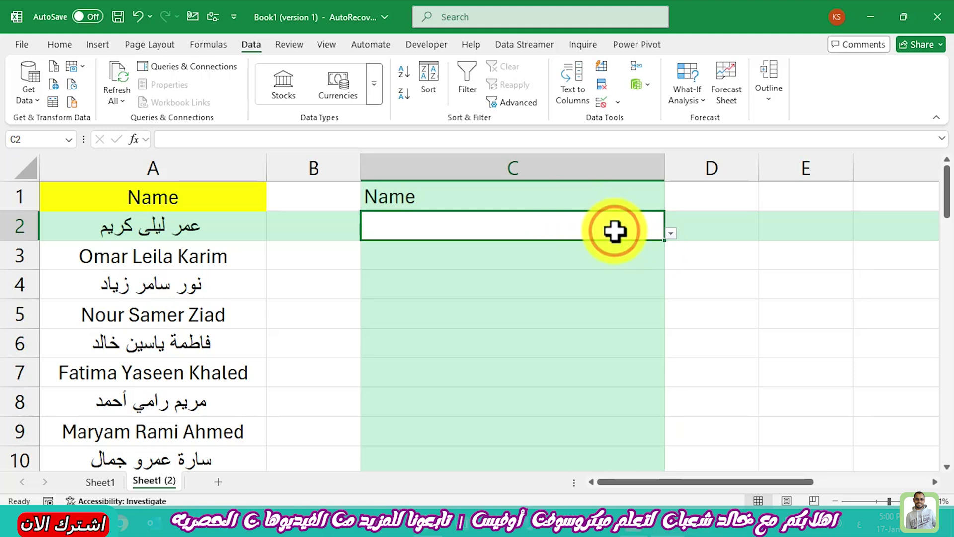
{"action": "type", "text": "ع"}
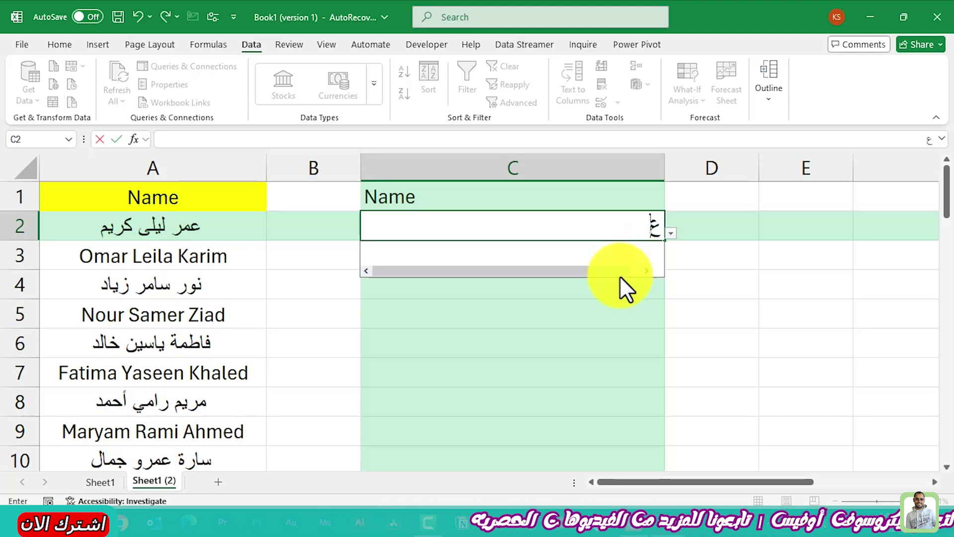
{"action": "key", "text": "BackSpace"}
{"action": "type", "text": "o"}
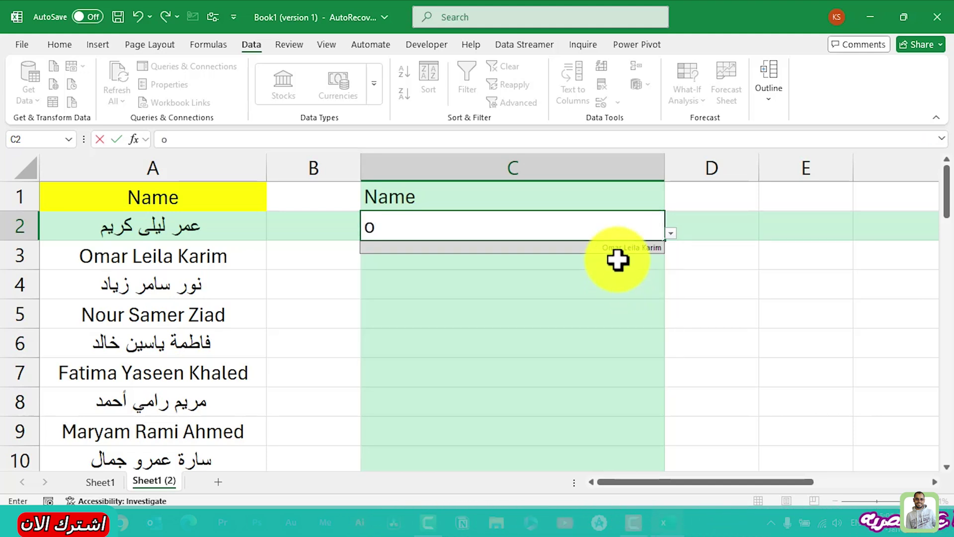
{"action": "key", "text": "BackSpace"}
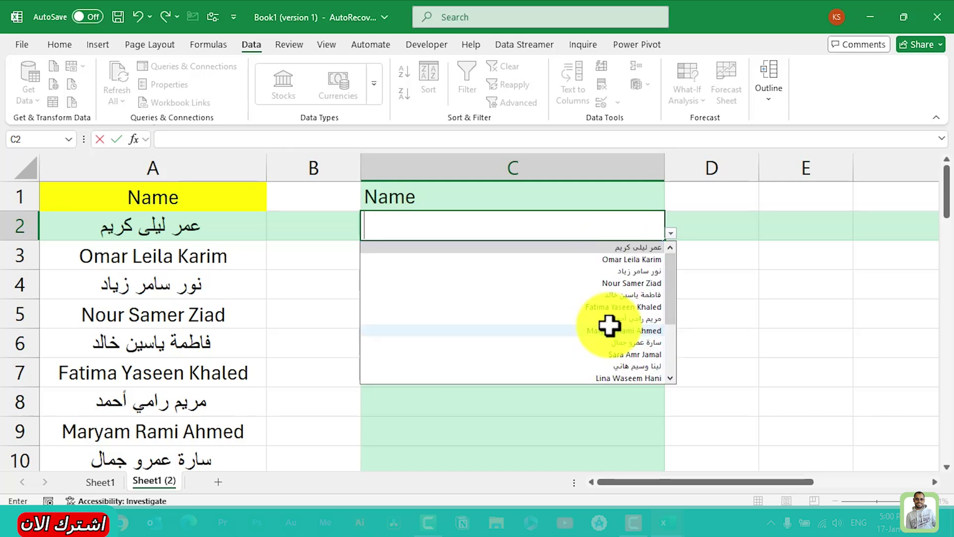
{"action": "left_click", "coordinate": [234, 337]}
{"action": "type", "text": "3423"}
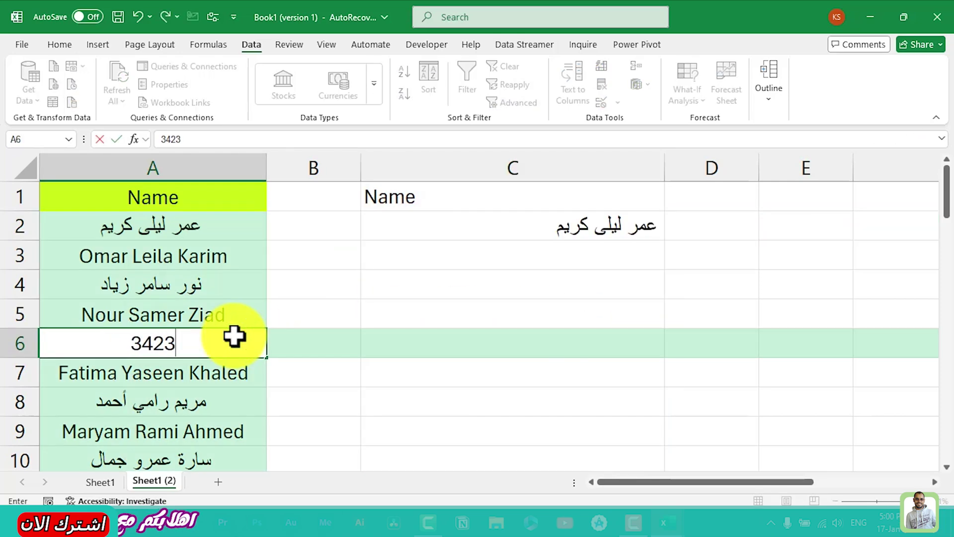
{"action": "type", "text": "4"}
{"action": "key", "text": "Return"}
{"action": "type", "text": "4234234324"}
{"action": "left_click", "coordinate": [233, 337]}
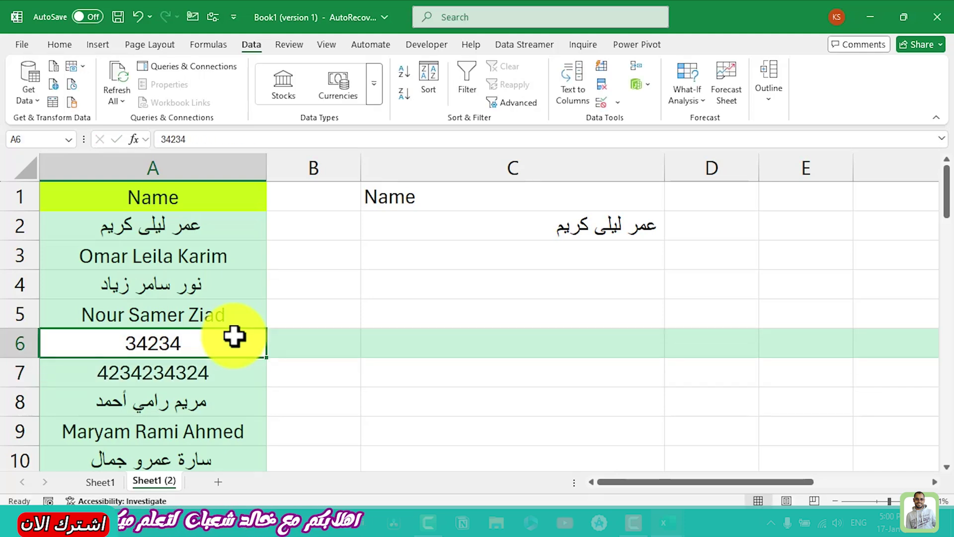
{"action": "left_click", "coordinate": [576, 243]}
{"action": "left_click", "coordinate": [577, 227]}
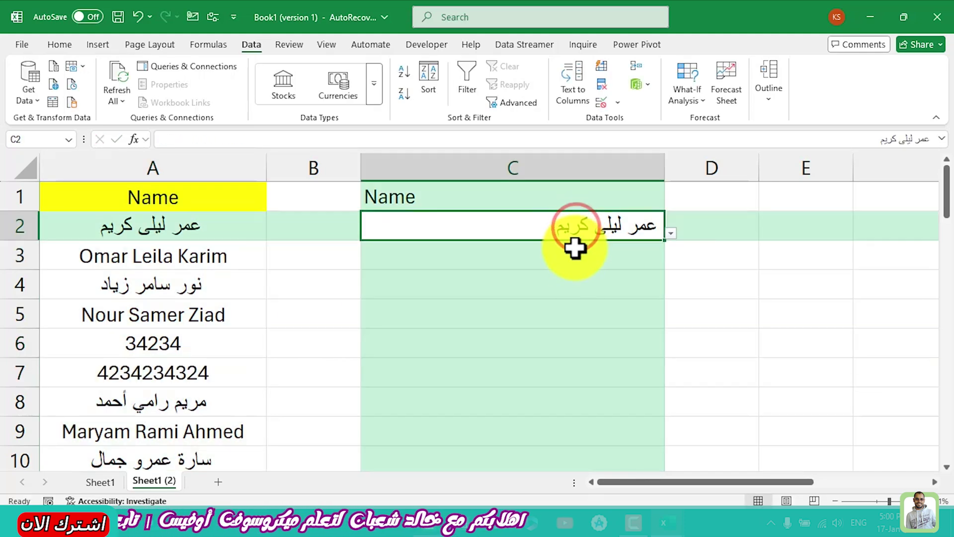
{"action": "left_click", "coordinate": [575, 256]}
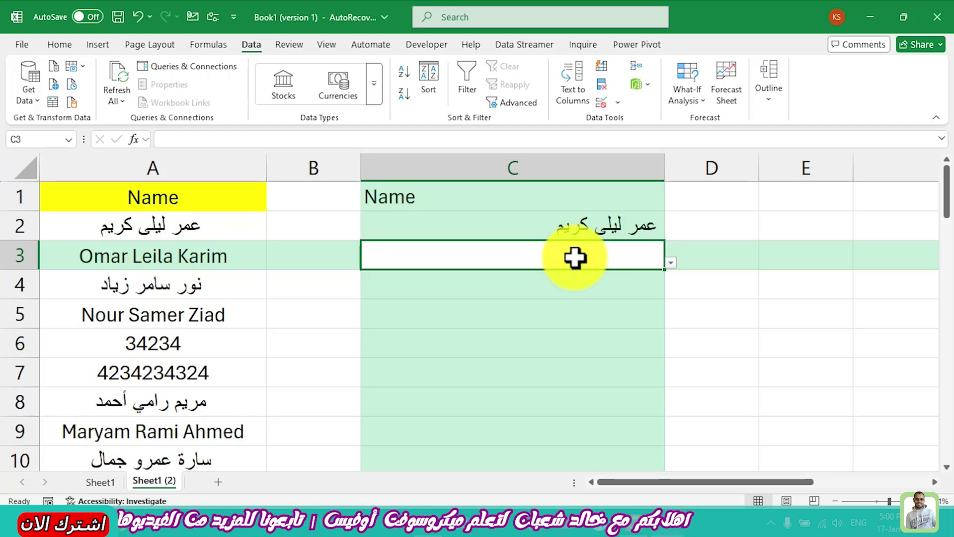
{"action": "type", "text": "4"}
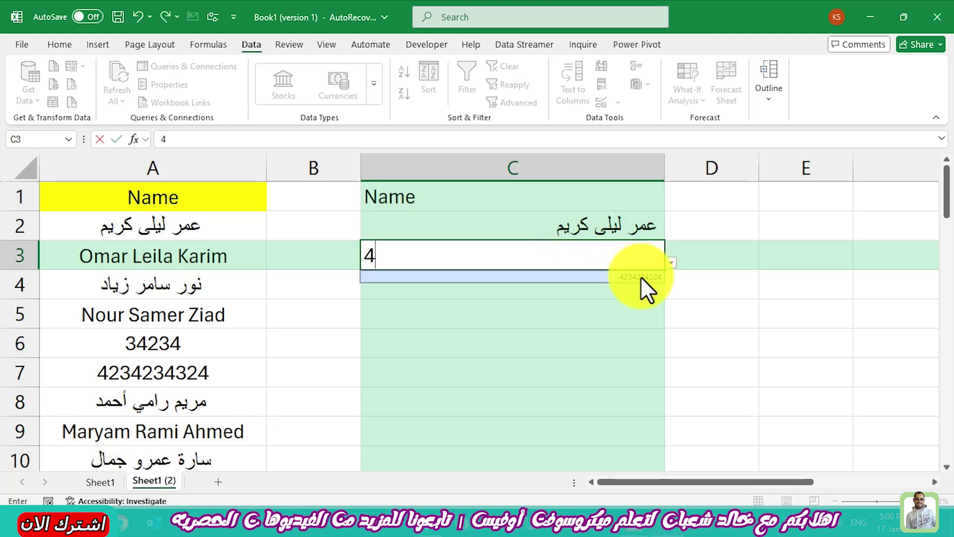
{"action": "key", "text": "Return"}
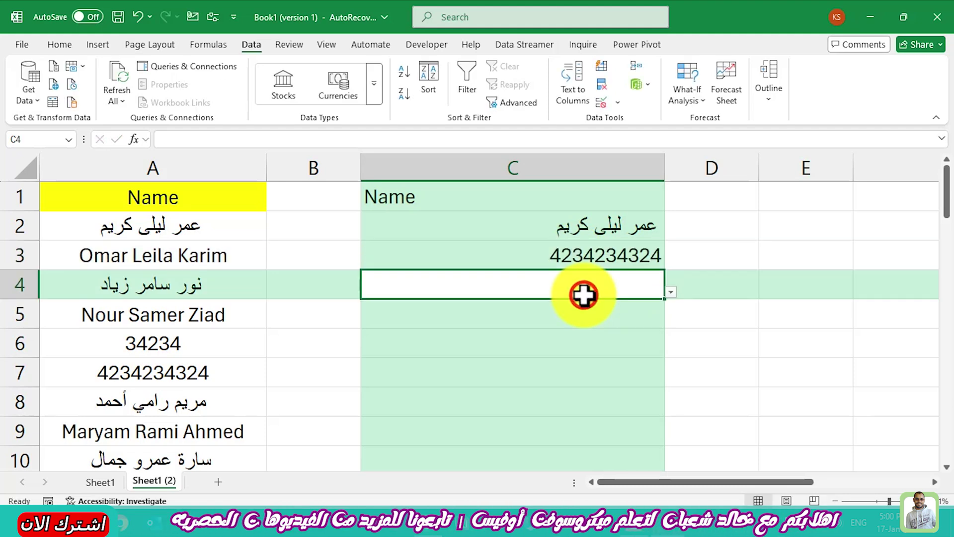
{"action": "key", "text": "Up"}
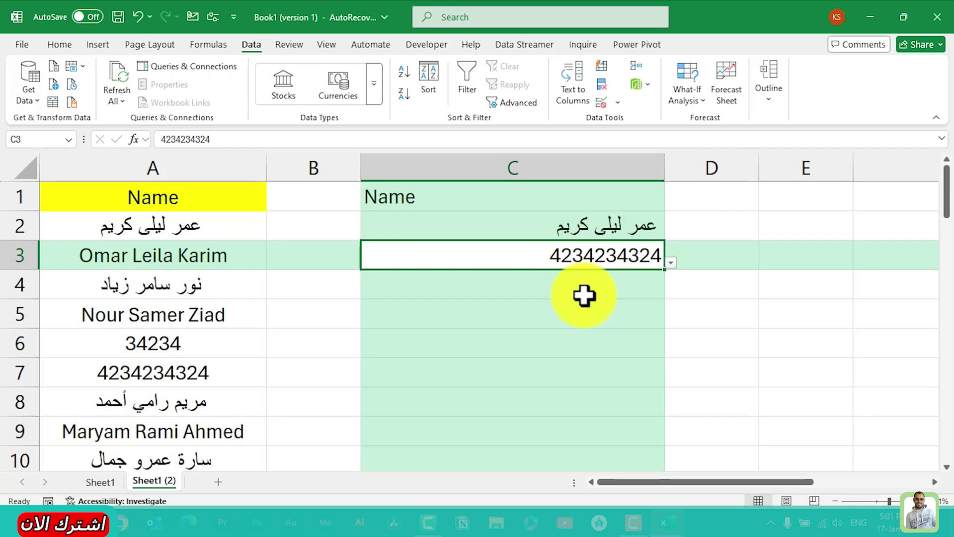
{"action": "left_click_drag", "start_coordinate": [560, 217], "coordinate": [576, 262]}
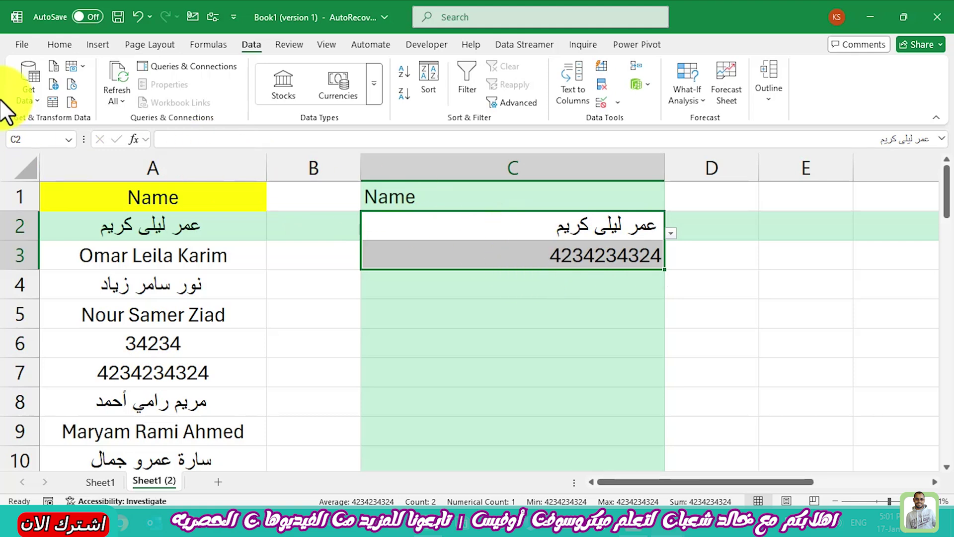
{"action": "left_click", "coordinate": [25, 41]}
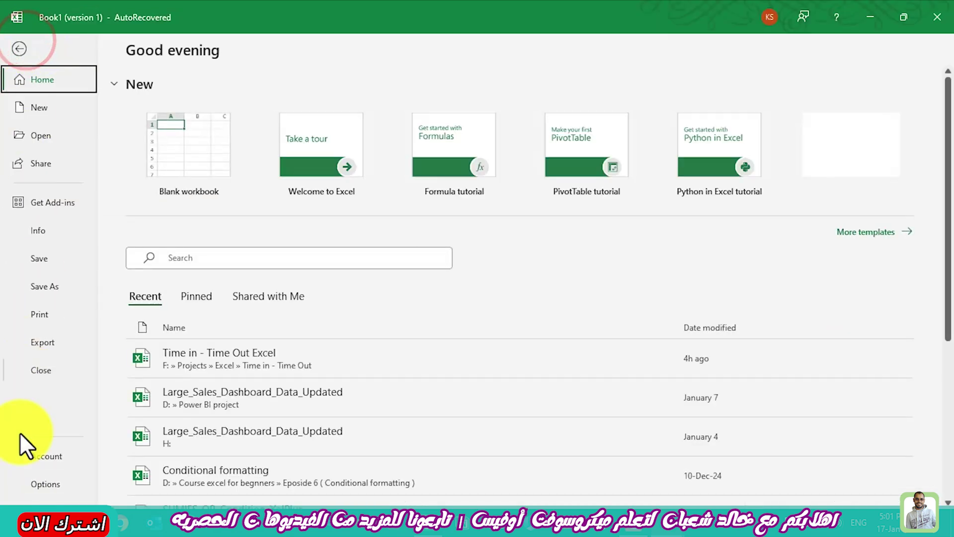
{"action": "left_click", "coordinate": [42, 456]}
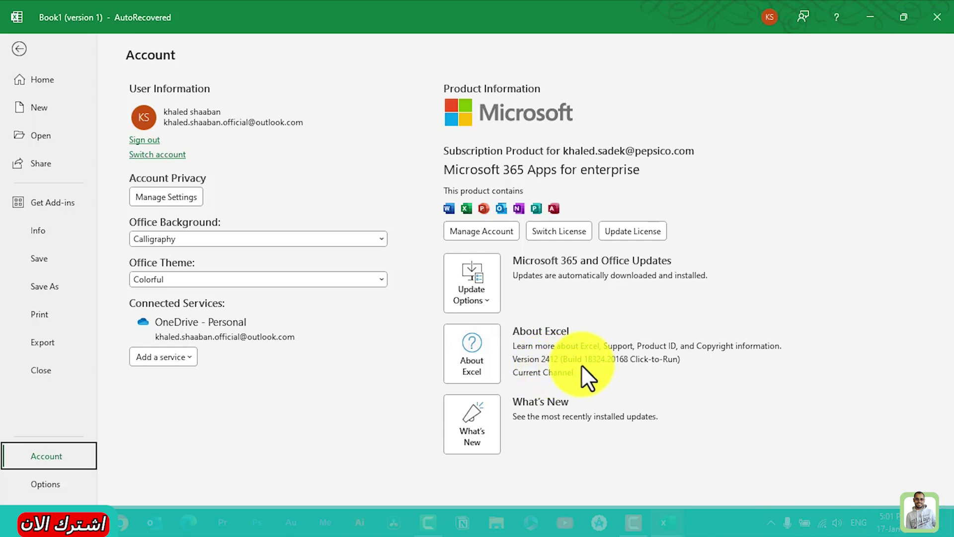
{"action": "key", "text": "Escape"}
{"action": "left_click", "coordinate": [591, 304]}
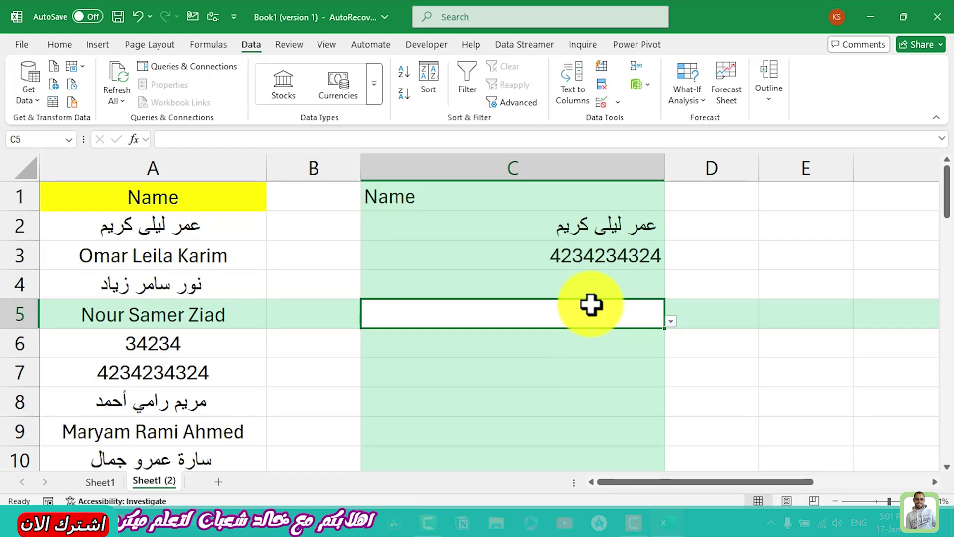
{"action": "left_click", "coordinate": [591, 288]}
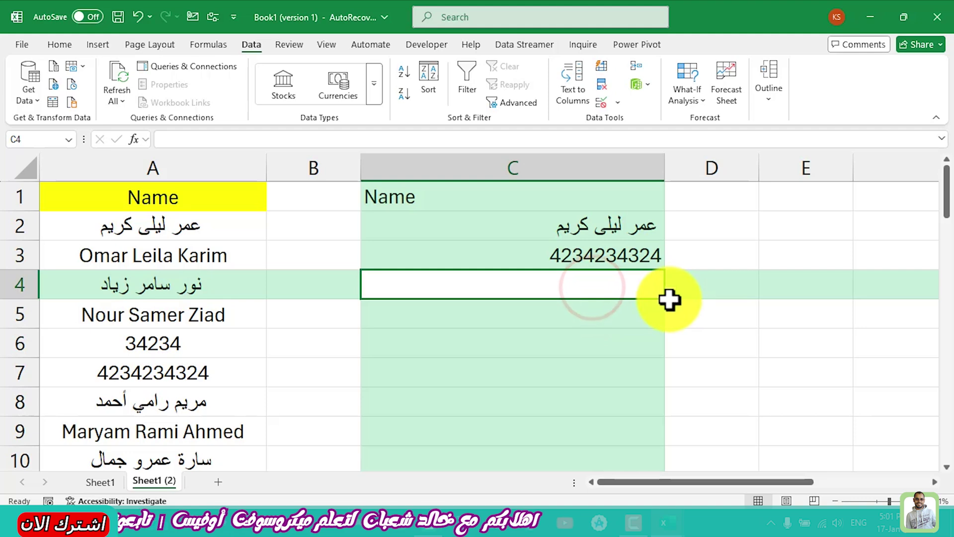
Add a new name in A22, then check C5's dropdown, which does not list it yet
{"action": "key", "text": "Return"}
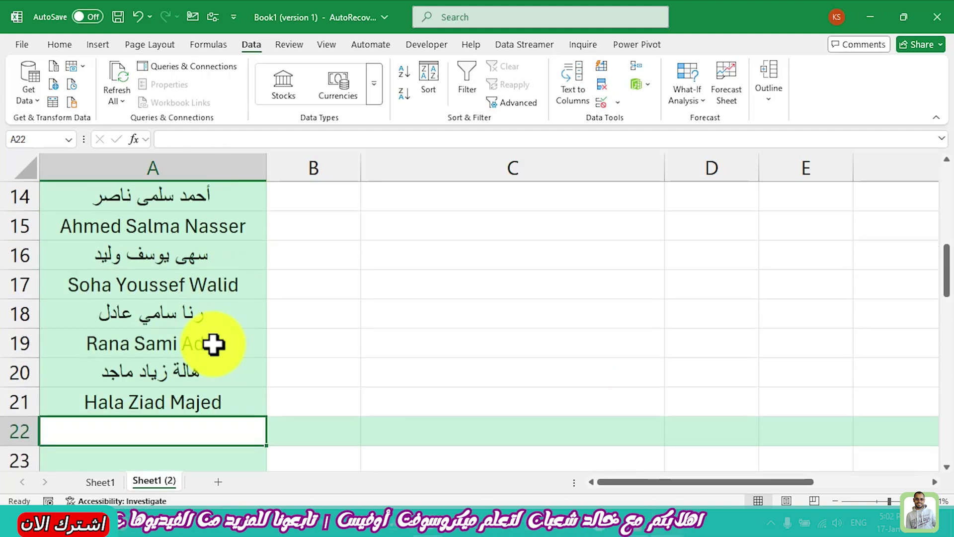
{"action": "type", "text": "ohg"}
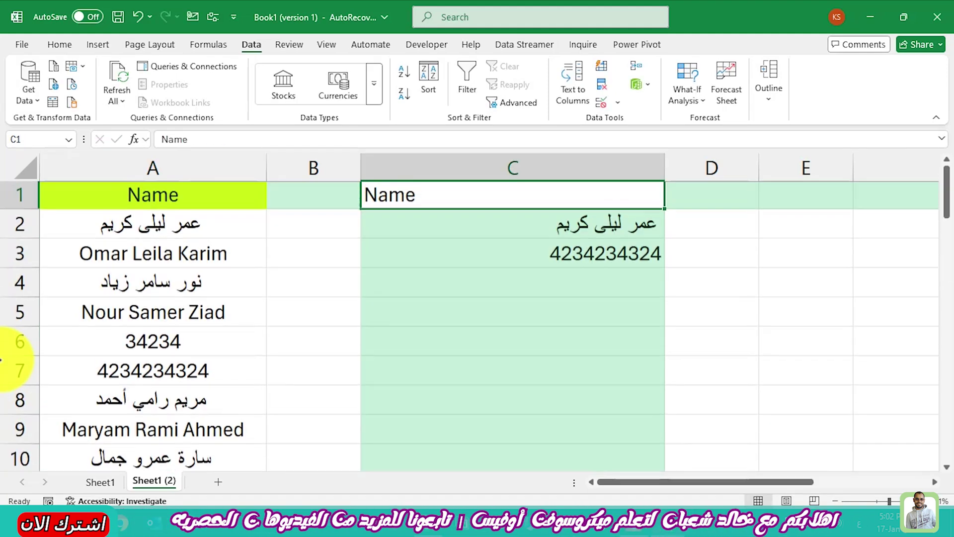
{"action": "key", "text": "Down"}
{"action": "key", "text": "Down"}
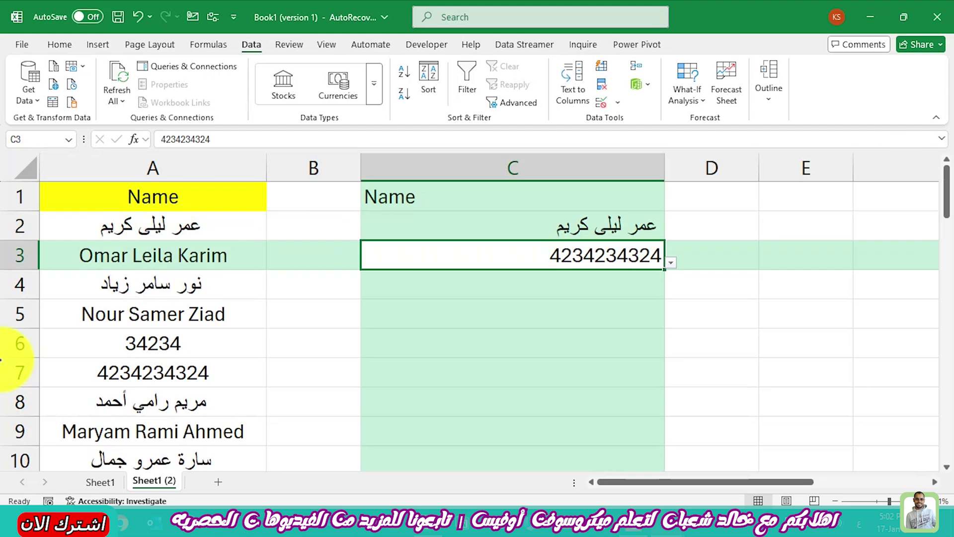
{"action": "key", "text": "Down"}
{"action": "key", "text": "Down"}
{"action": "key", "text": "alt+Down"}
{"action": "key", "text": "Down"}
{"action": "key", "text": "Down"}
{"action": "key", "text": "Down"}
{"action": "key", "text": "Down"}
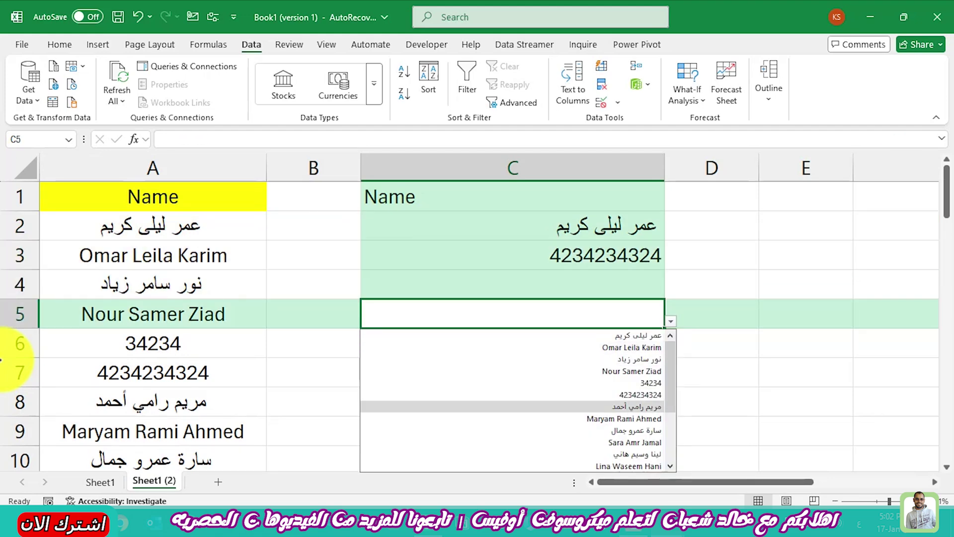
{"action": "key", "text": "Down"}
{"action": "key", "text": "Down"}
{"action": "key", "text": "Down"}
{"action": "key", "text": "Up"}
{"action": "key", "text": "Down"}
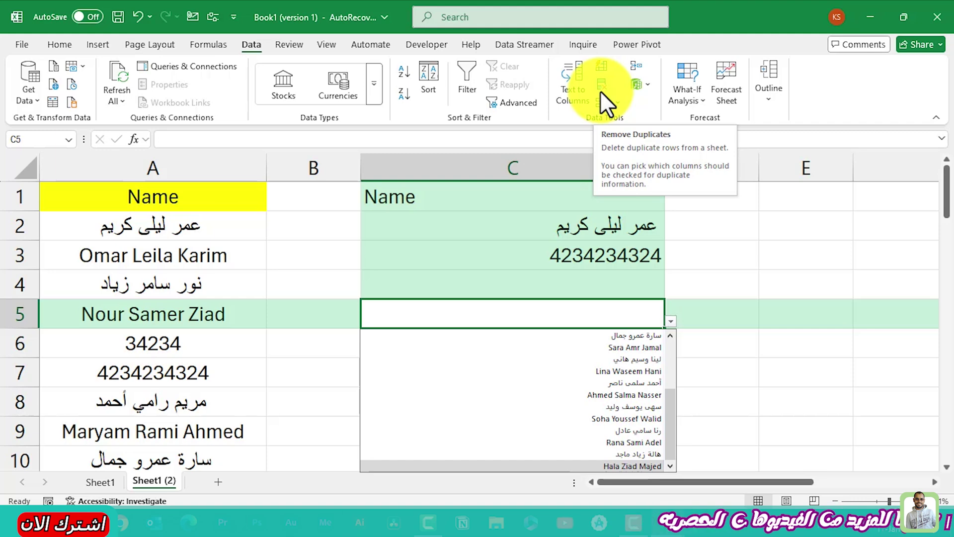
{"action": "left_click", "coordinate": [169, 353]}
Check where the names in column A and the entries in column C end, finishing on A2
{"action": "key", "text": "ctrl+Down"}
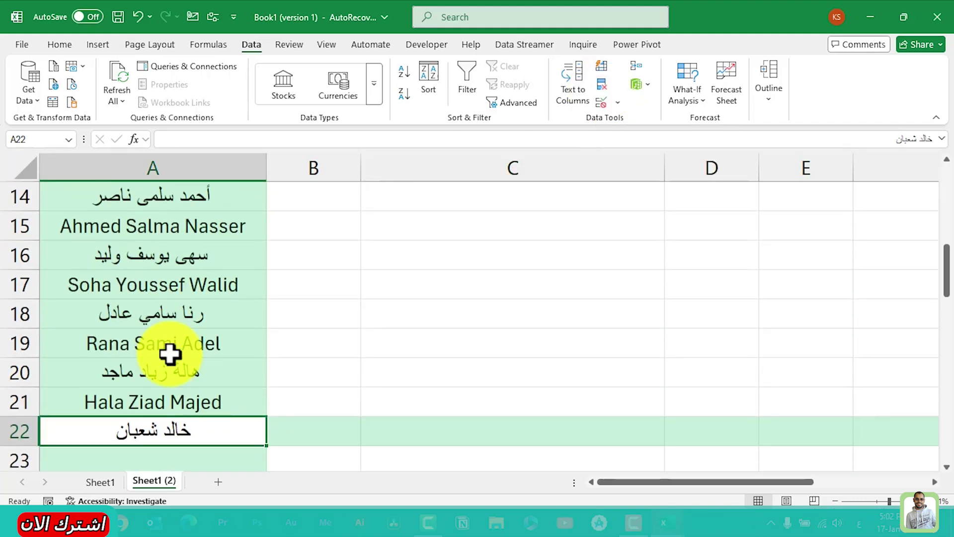
{"action": "key", "text": "ctrl+Up"}
{"action": "key", "text": "Down"}
{"action": "key", "text": "Down"}
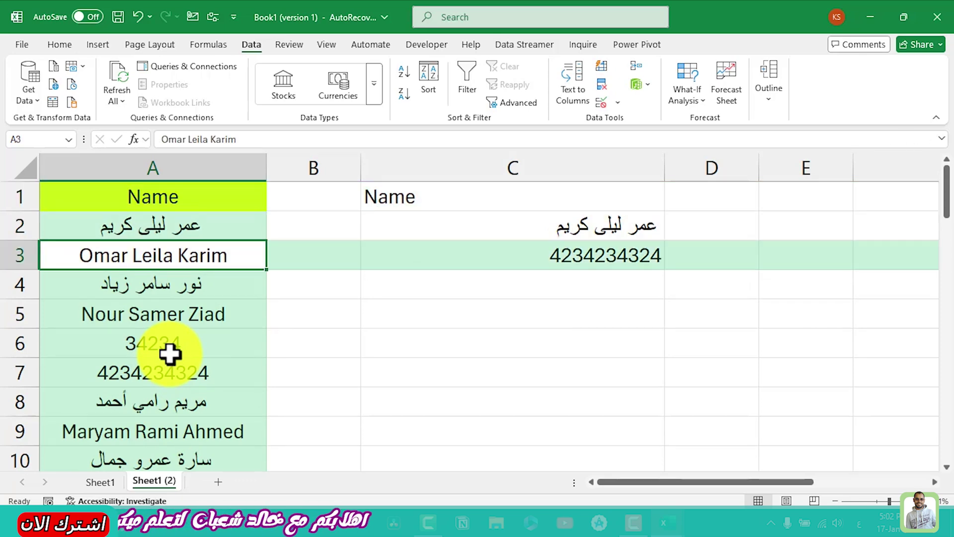
{"action": "key", "text": "ctrl+Down"}
{"action": "key", "text": "Down"}
{"action": "key", "text": "Up"}
{"action": "key", "text": "Up"}
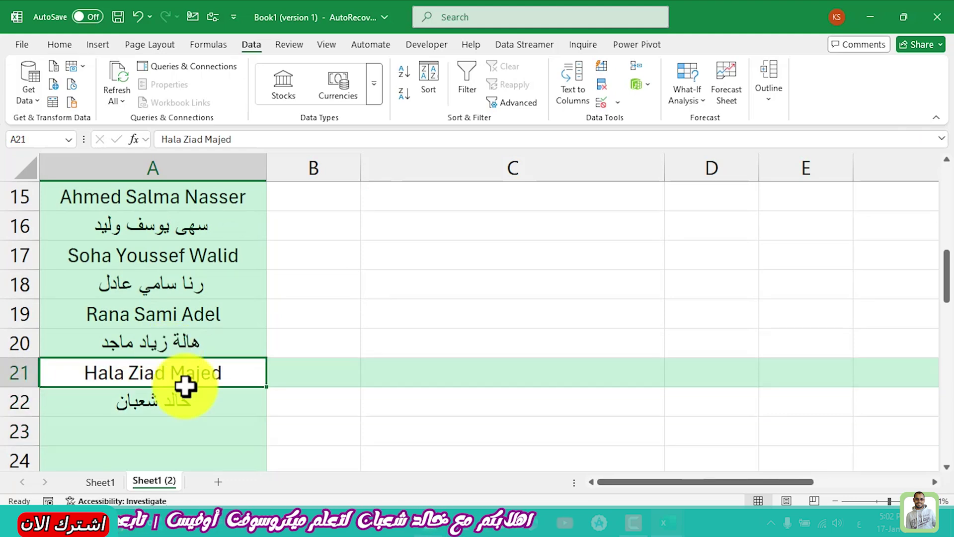
{"action": "left_click", "coordinate": [571, 218]}
{"action": "key", "text": "ctrl+Up"}
{"action": "key", "text": "Down"}
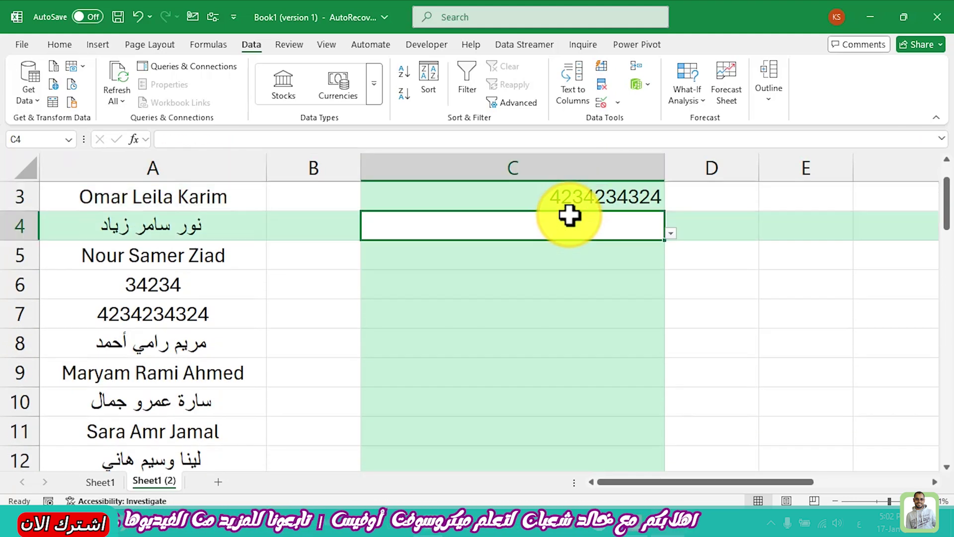
{"action": "key", "text": "Up"}
{"action": "key", "text": "ctrl+Up"}
{"action": "key", "text": "Down"}
{"action": "key", "text": "ctrl+Left"}
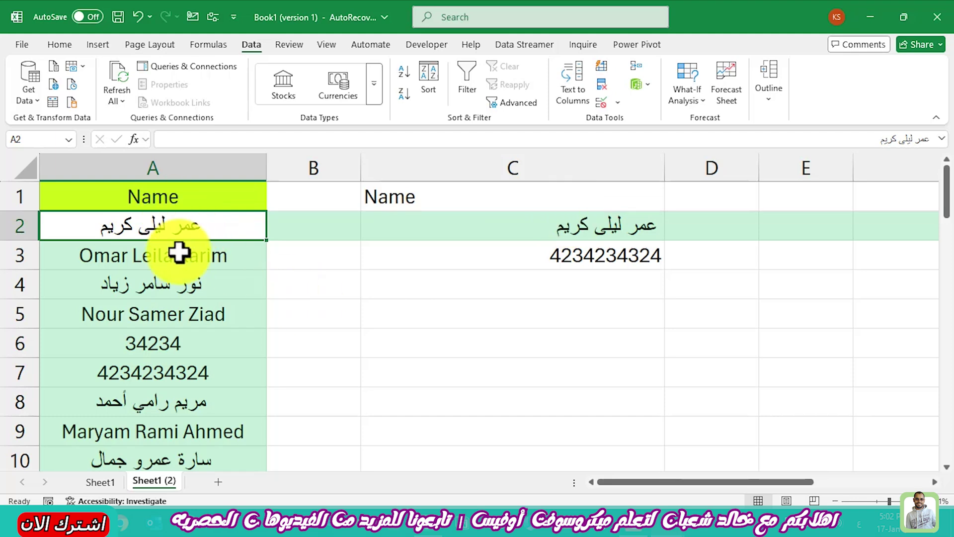
Convert the names in A1:A22 into an Excel table with Name as the header
{"action": "left_click", "coordinate": [178, 306]}
{"action": "left_click", "coordinate": [178, 200]}
{"action": "key", "text": "ctrl+shift+Down"}
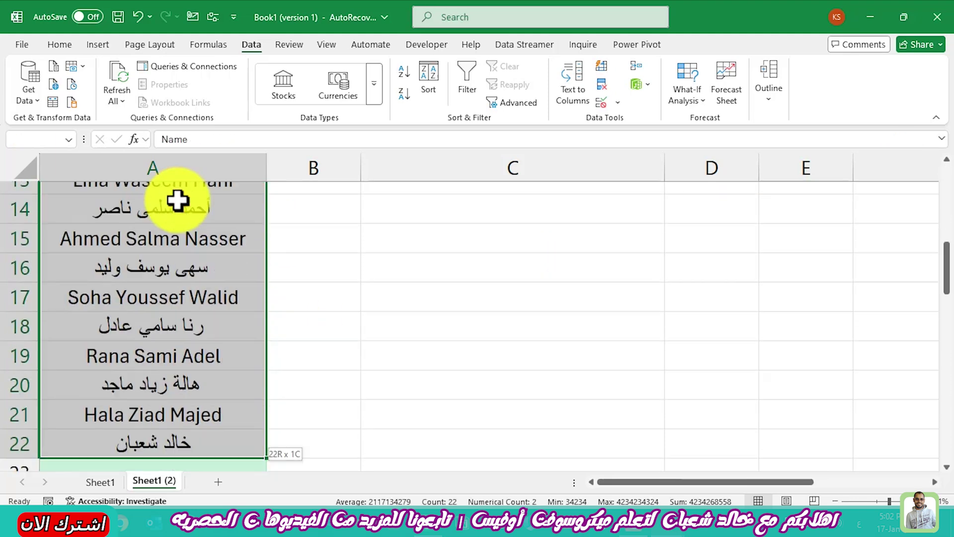
{"action": "key", "text": "ctrl+t"}
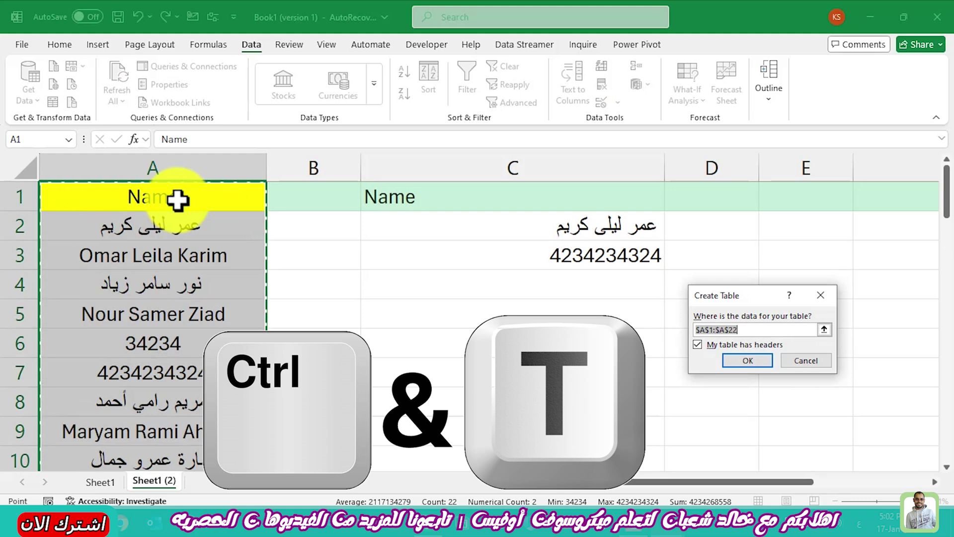
{"action": "key", "text": "Return"}
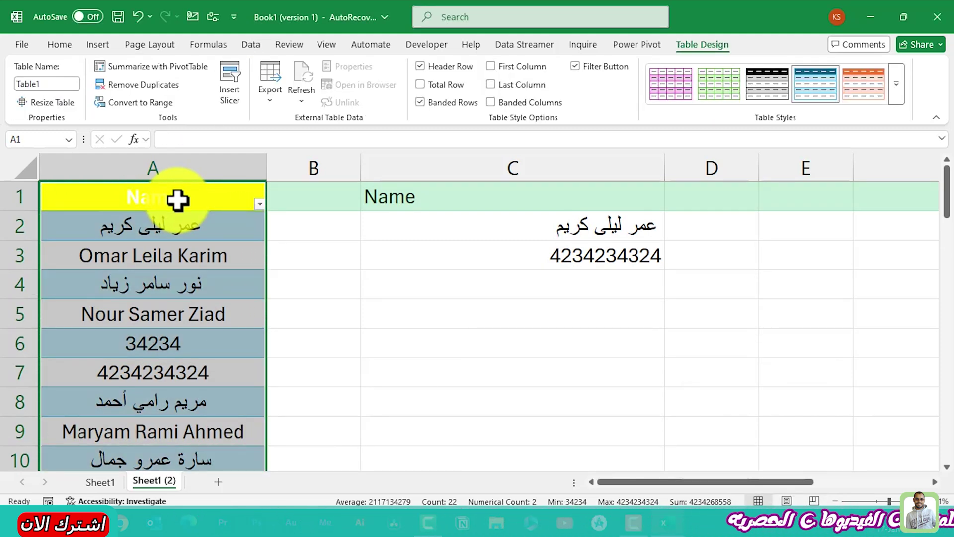
Check the new table's extent, then select cells from C2 down column C
{"action": "left_click", "coordinate": [197, 298]}
{"action": "key", "text": "ctrl+Down"}
{"action": "key", "text": "ctrl+Up"}
{"action": "key", "text": "Down"}
{"action": "key", "text": "ctrl+Down"}
{"action": "key", "text": "ctrl+Up"}
{"action": "key", "text": "Right"}
{"action": "key", "text": "Down"}
{"action": "key", "text": "Right"}
{"action": "key", "text": "shift+Down"}
{"action": "key", "text": "shift+Down"}
{"action": "key", "text": "shift+Down"}
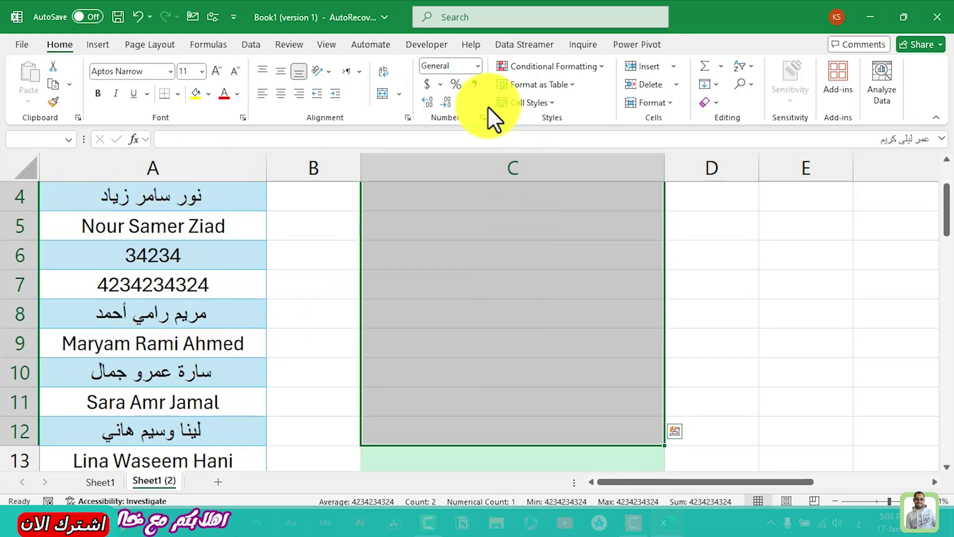
Replace column C's mixed validation with a List sourced from =$A$2:$A$22
{"action": "left_click", "coordinate": [238, 45]}
{"action": "left_click", "coordinate": [602, 100]}
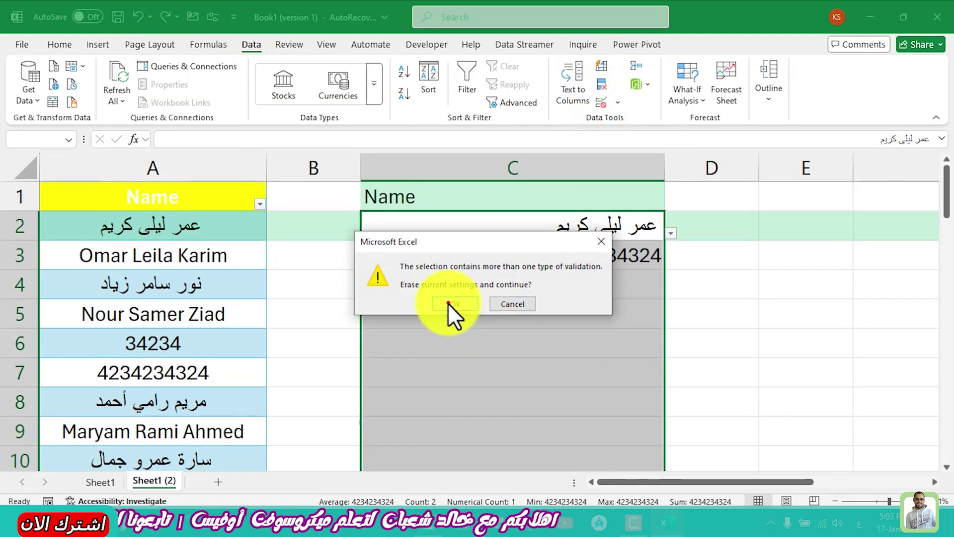
{"action": "left_click", "coordinate": [451, 303]}
{"action": "left_click", "coordinate": [699, 274]}
{"action": "left_click", "coordinate": [694, 322]}
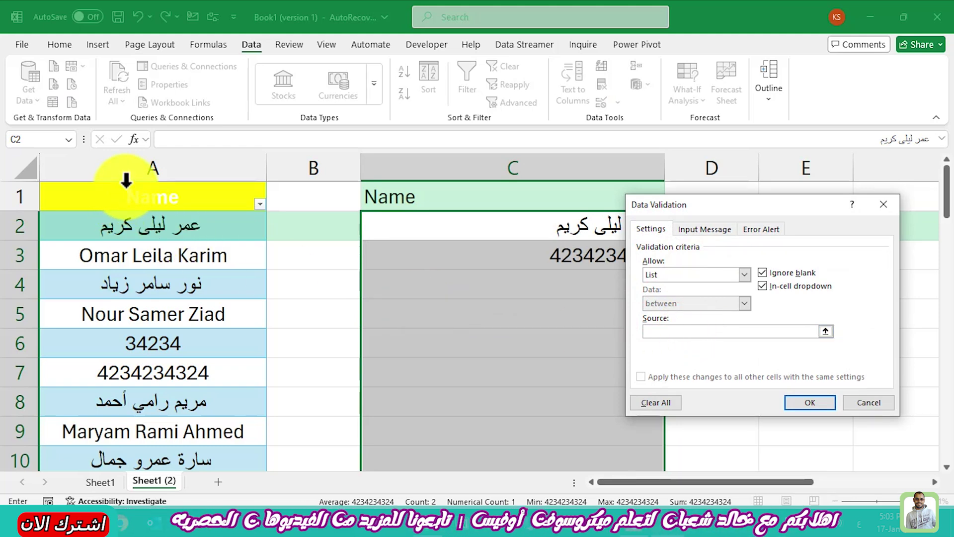
{"action": "scroll", "coordinate": [125, 187], "scroll_direction": "down", "scroll_amount": 2}
{"action": "scroll", "coordinate": [170, 336], "scroll_direction": "down", "scroll_amount": 2}
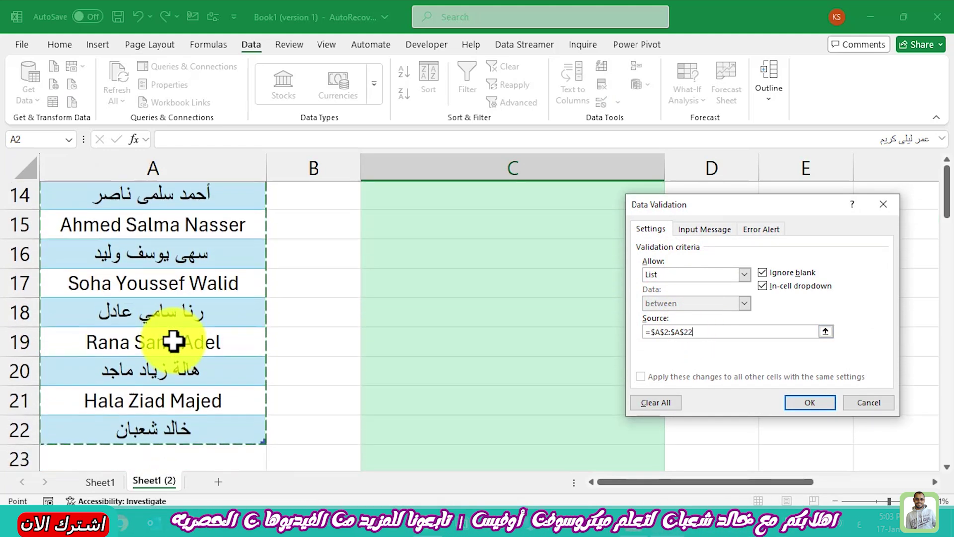
{"action": "left_click", "coordinate": [809, 402]}
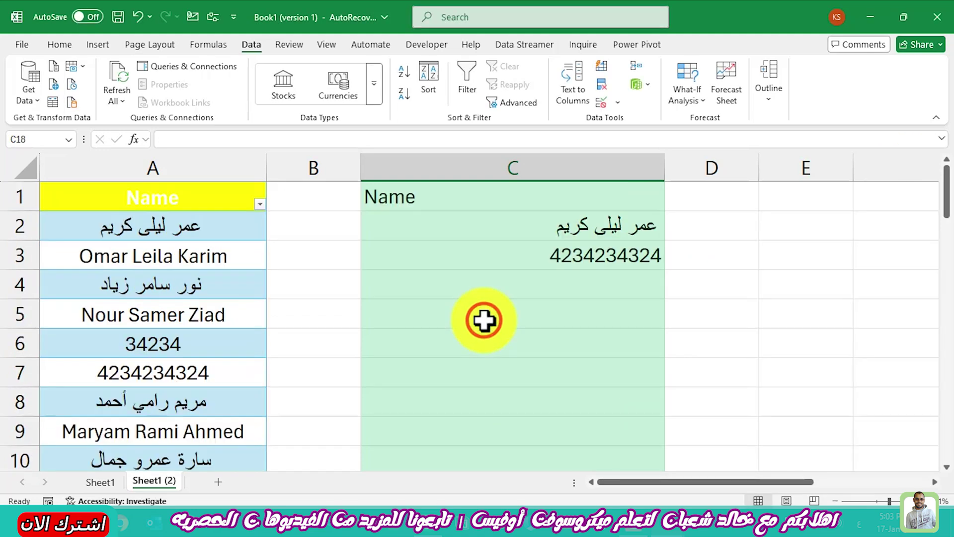
{"action": "left_click", "coordinate": [484, 321]}
Check C5's dropdown, then move to the first empty row below the names table
{"action": "left_click", "coordinate": [671, 321]}
{"action": "left_click", "coordinate": [671, 390]}
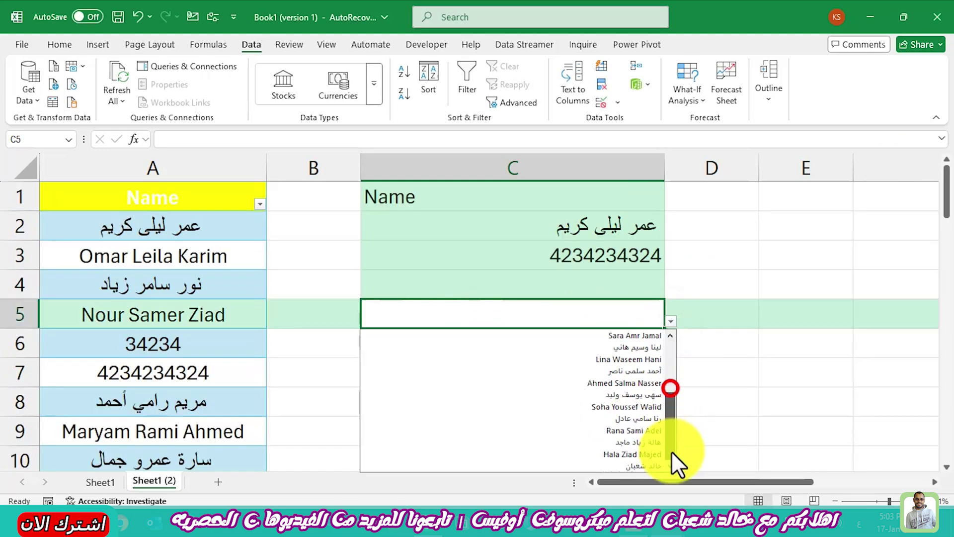
{"action": "left_click", "coordinate": [150, 340]}
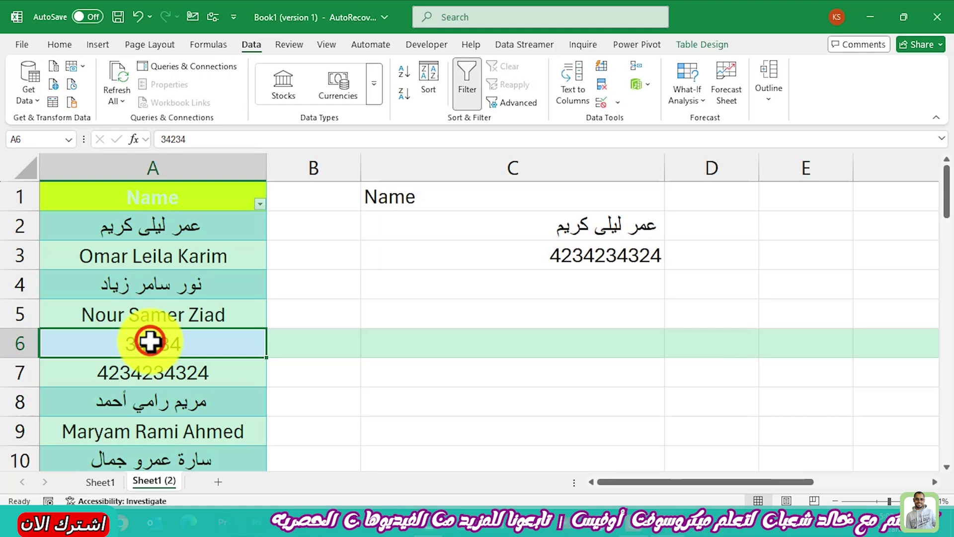
{"action": "key", "text": "ctrl+Down"}
{"action": "key", "text": "Down"}
{"action": "key", "text": "Up"}
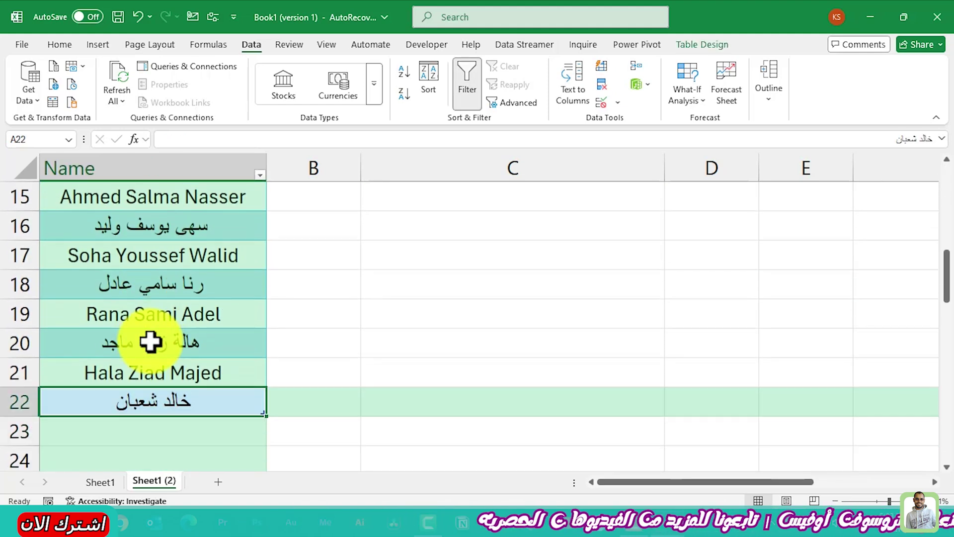
{"action": "key", "text": "Right"}
{"action": "key", "text": "Right"}
{"action": "key", "text": "ctrl+Up"}
{"action": "key", "text": "Down"}
{"action": "key", "text": "Left"}
{"action": "key", "text": "Left"}
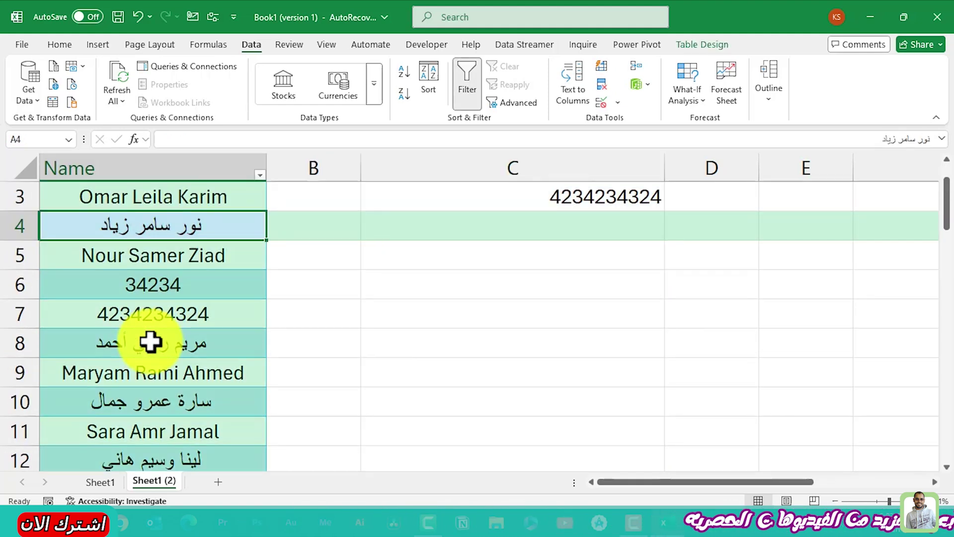
{"action": "key", "text": "Down"}
{"action": "key", "text": "ctrl+Down"}
{"action": "key", "text": "Down"}
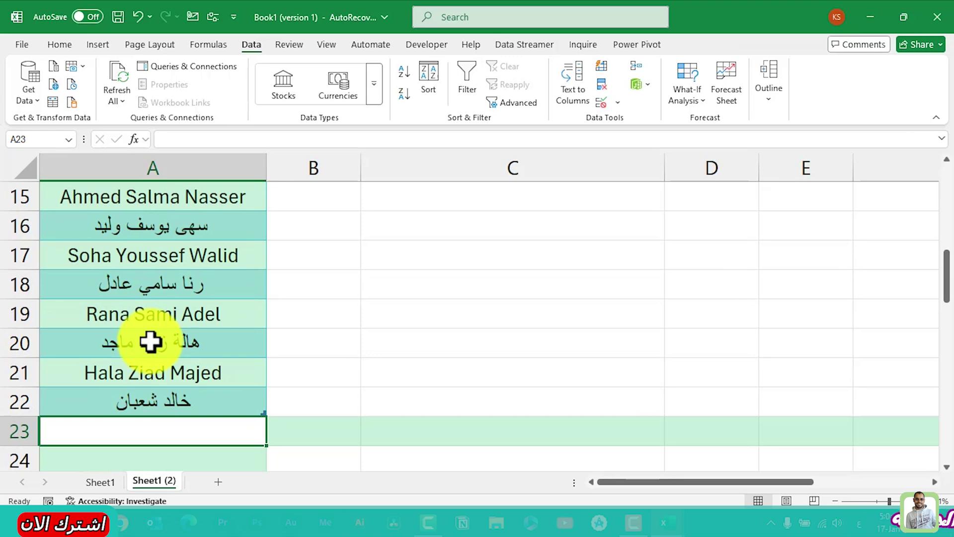
Add a new English name in A23 and check that C5's dropdown offers it
{"action": "type", "text": "نا"}
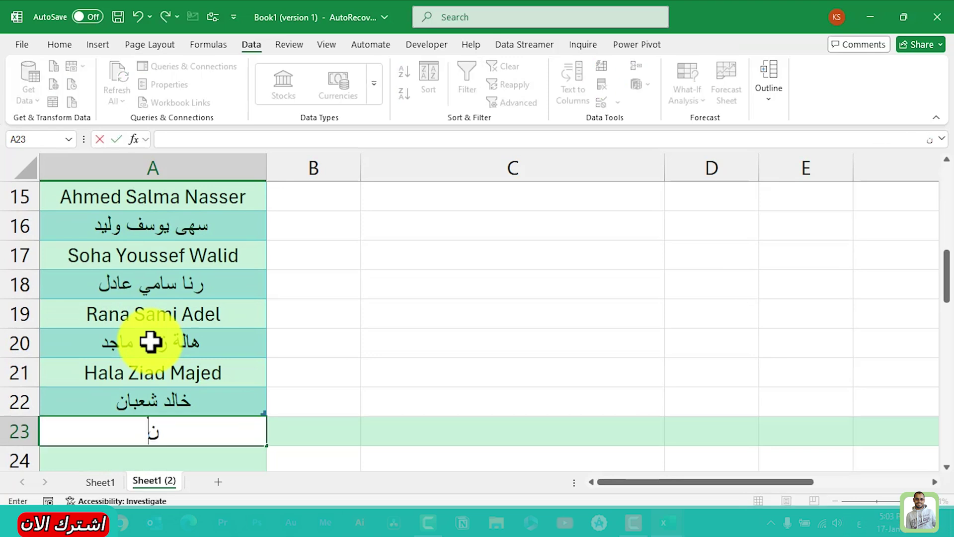
{"action": "type", "text": "Shaaban"}
{"action": "key", "text": "Return"}
{"action": "key", "text": "Right"}
{"action": "key", "text": "Right"}
{"action": "key", "text": "ctrl+Up"}
{"action": "key", "text": "Down"}
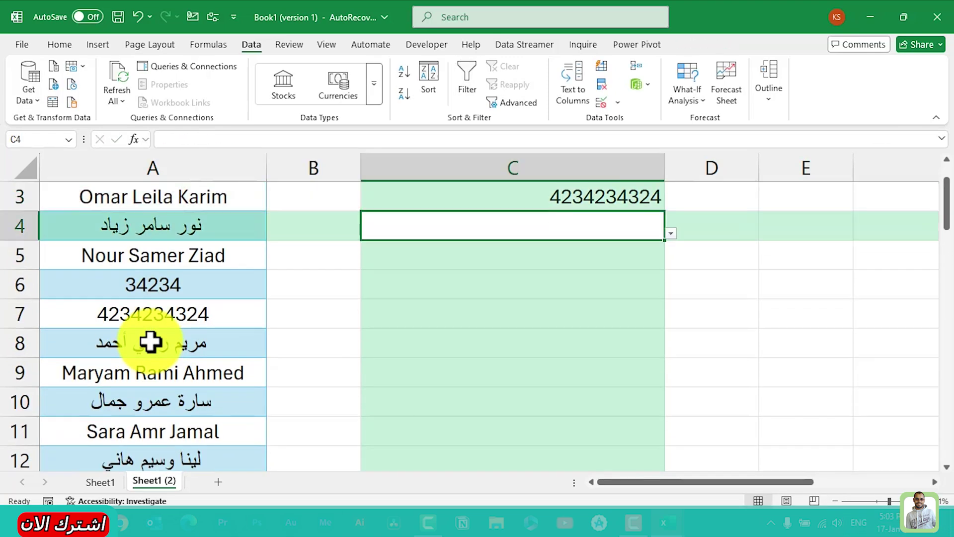
{"action": "key", "text": "Down"}
{"action": "key", "text": "alt+Down"}
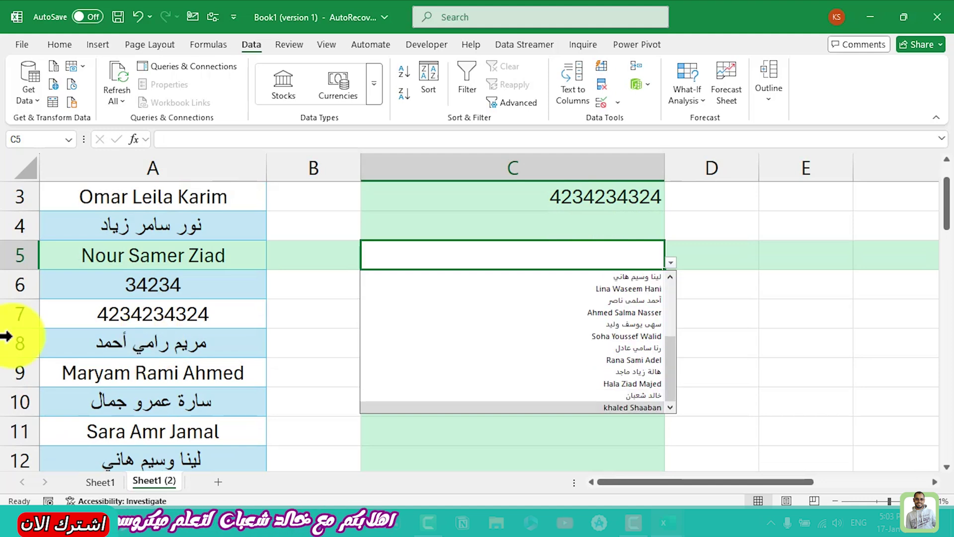
{"action": "left_click", "coordinate": [164, 371]}
Add a second, Arabic name in A24 and confirm both new names appear in C5's dropdown
{"action": "key", "text": "ctrl+Down"}
{"action": "key", "text": "Down"}
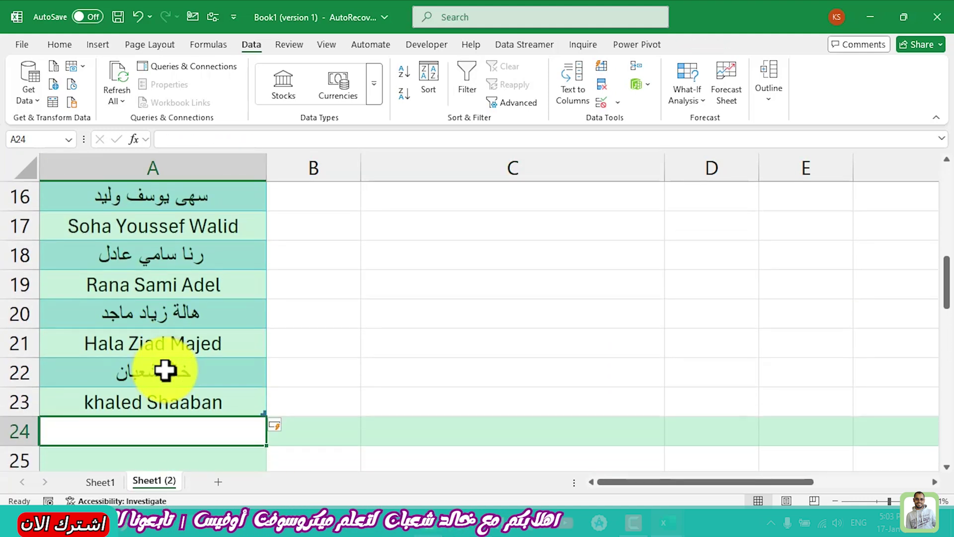
{"action": "type", "text": "ughx"}
{"action": "key", "text": "BackSpace"}
{"action": "key", "text": "BackSpace"}
{"action": "key", "text": "BackSpace"}
{"action": "key", "text": "alt+shift"}
{"action": "key", "text": "Tab"}
{"action": "key", "text": "Tab"}
{"action": "key", "text": "Tab"}
{"action": "key", "text": "Left"}
{"action": "key", "text": "ctrl+Up"}
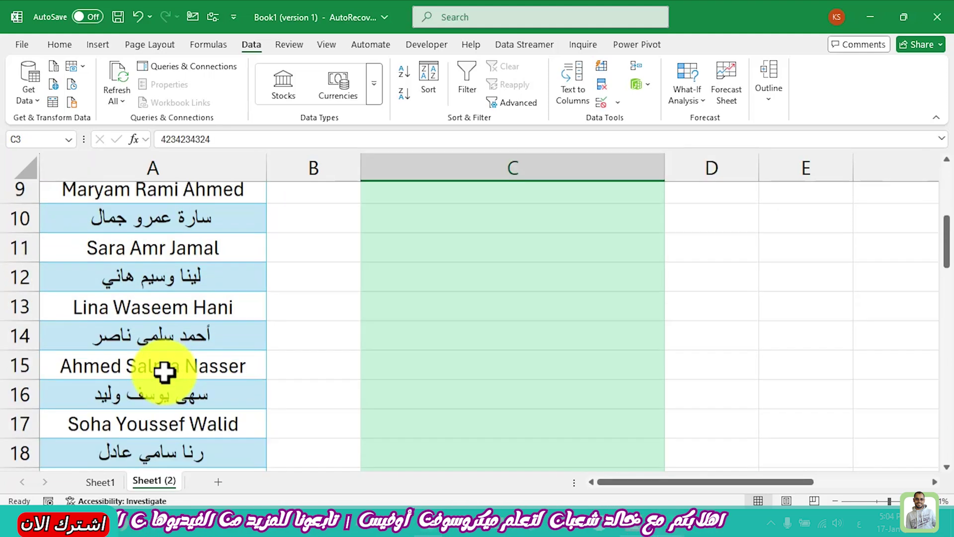
{"action": "key", "text": "Down"}
{"action": "key", "text": "Down"}
{"action": "key", "text": "alt+Down"}
{"action": "key", "text": "Down"}
{"action": "key", "text": "Down"}
{"action": "key", "text": "Down"}
{"action": "key", "text": "Up"}
{"action": "key", "text": "Down"}
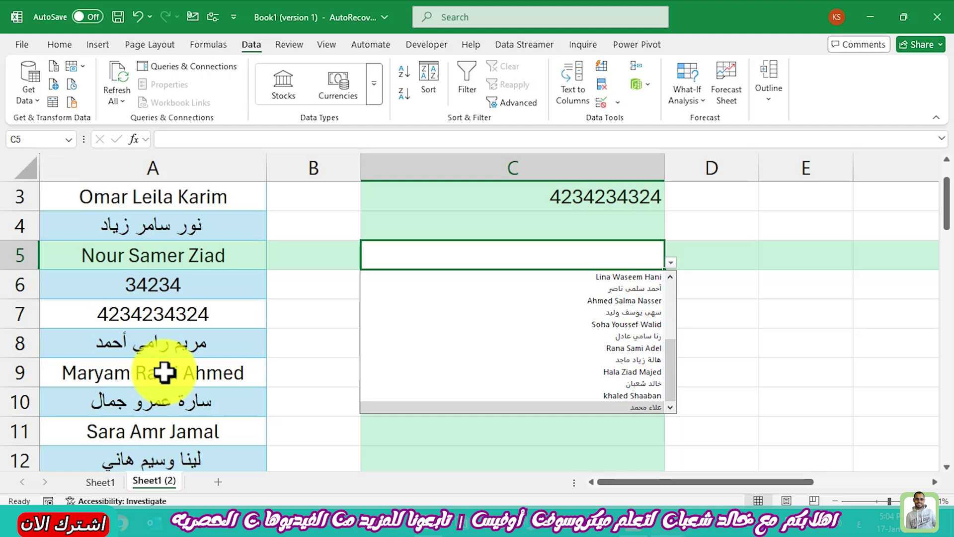
{"action": "key", "text": "Escape"}
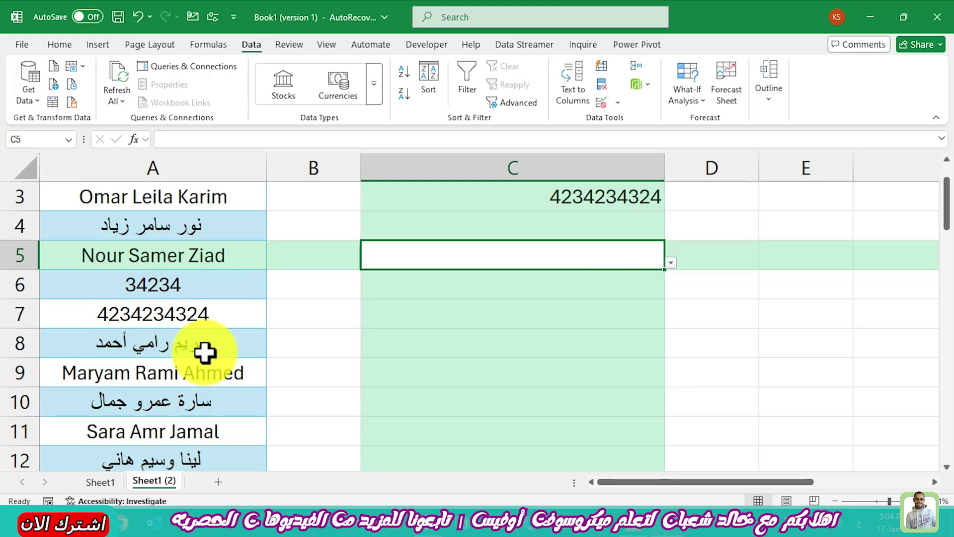
Return to the names table and review it from its last row back to the first name
{"action": "left_click", "coordinate": [204, 352]}
{"action": "key", "text": "ctrl+Down"}
{"action": "key", "text": "Down"}
{"action": "key", "text": "Up"}
{"action": "key", "text": "Up"}
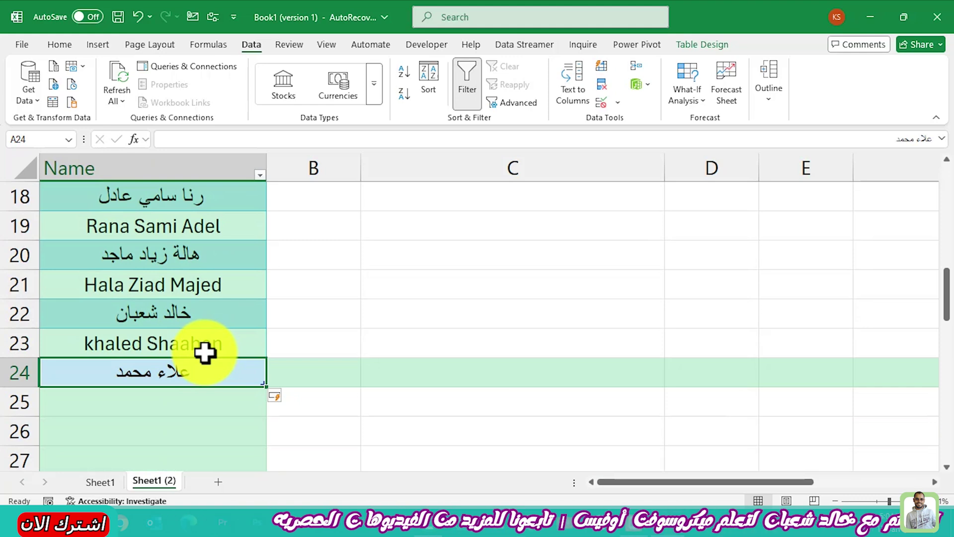
{"action": "key", "text": "ctrl+Up"}
{"action": "key", "text": "Down"}
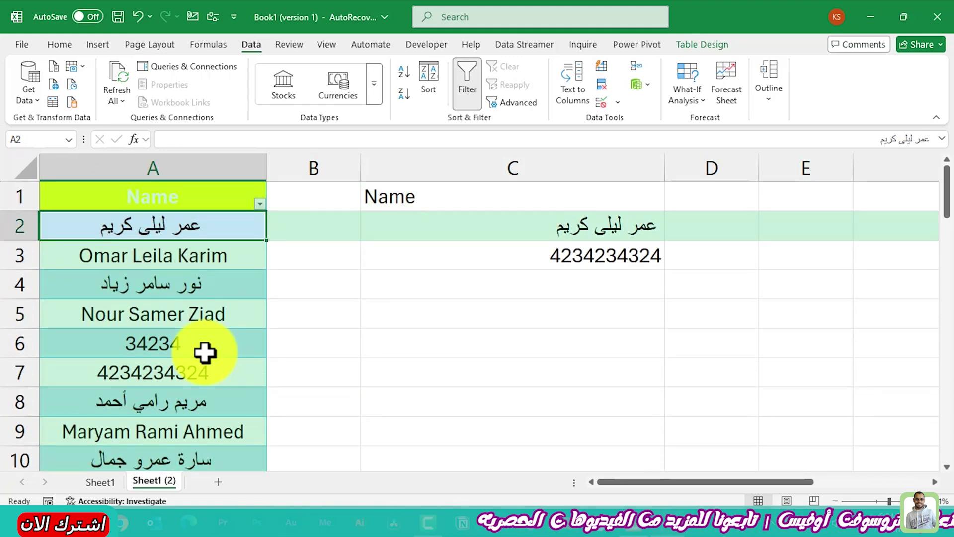
{"action": "key", "text": "shift+Down"}
{"action": "key", "text": "shift+Down"}
{"action": "key", "text": "shift+Down"}
{"action": "key", "text": "shift+Down"}
{"action": "key", "text": "shift+Down"}
{"action": "scroll", "coordinate": [205, 352], "scroll_direction": "down", "scroll_amount": 2}
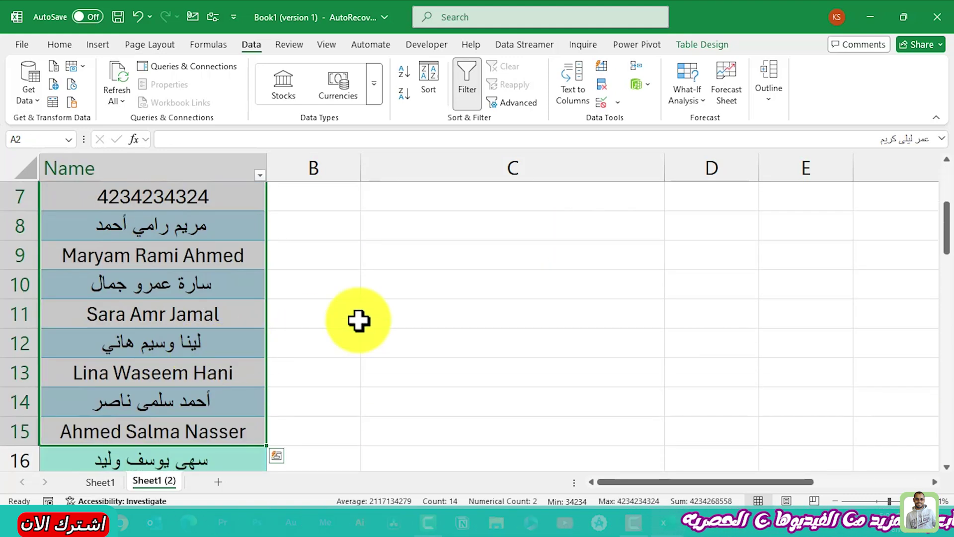
{"action": "left_click", "coordinate": [514, 300]}
{"action": "key", "text": "ctrl+Up"}
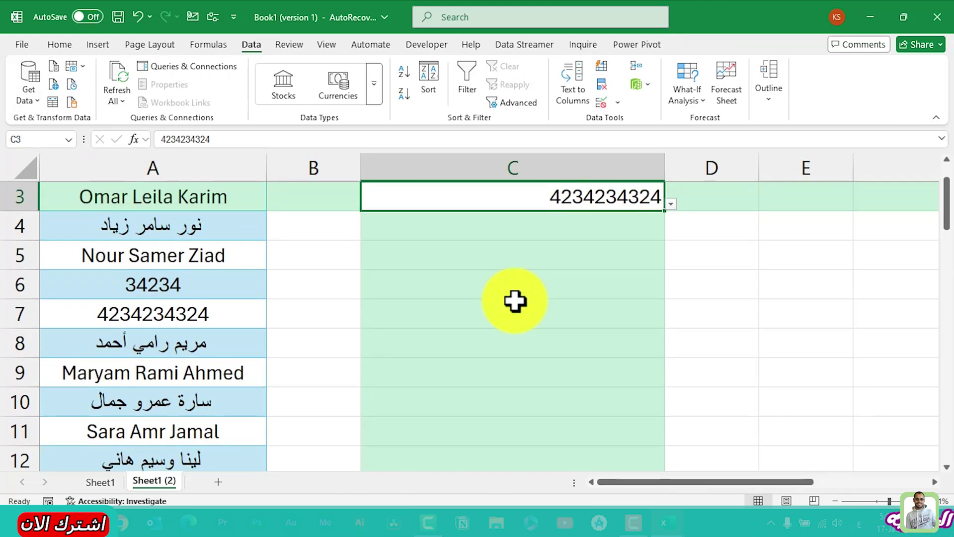
{"action": "left_click", "coordinate": [162, 280]}
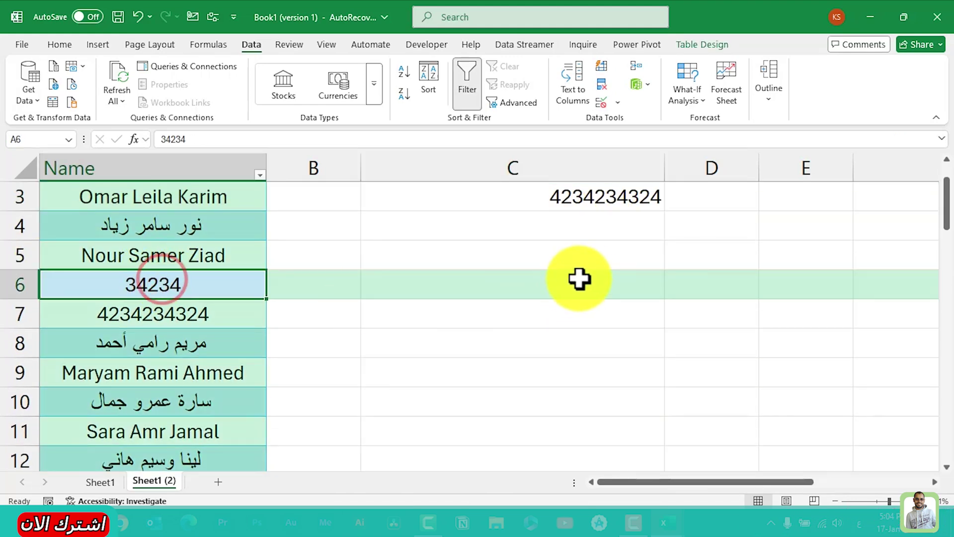
{"action": "left_click", "coordinate": [582, 274]}
{"action": "key", "text": "ctrl+End"}
{"action": "key", "text": "Right"}
{"action": "key", "text": "Left"}
{"action": "key", "text": "ctrl+Up"}
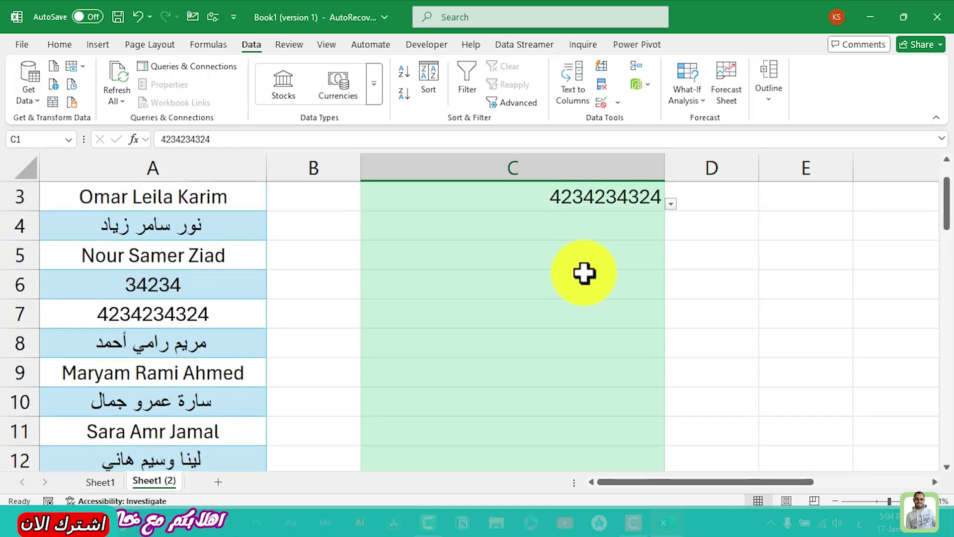
{"action": "key", "text": "ctrl+Up"}
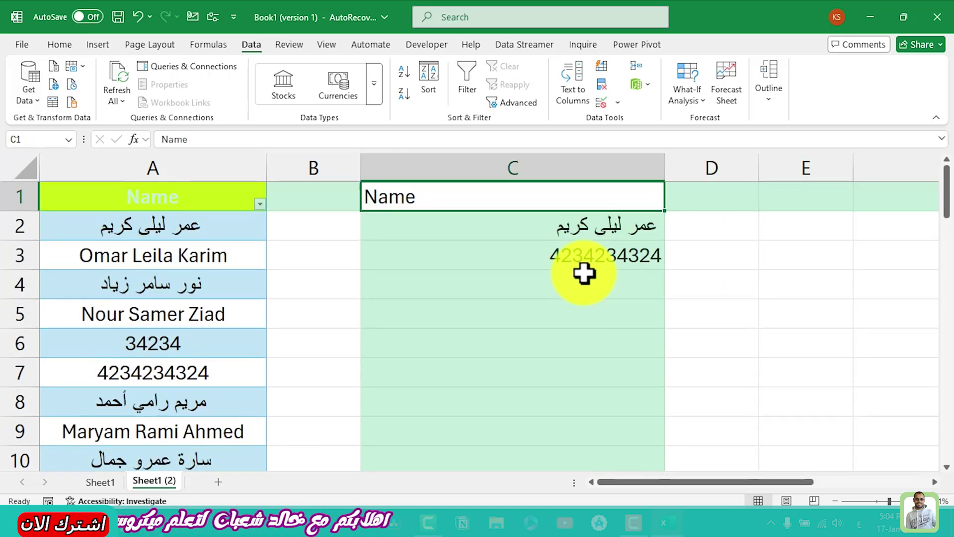